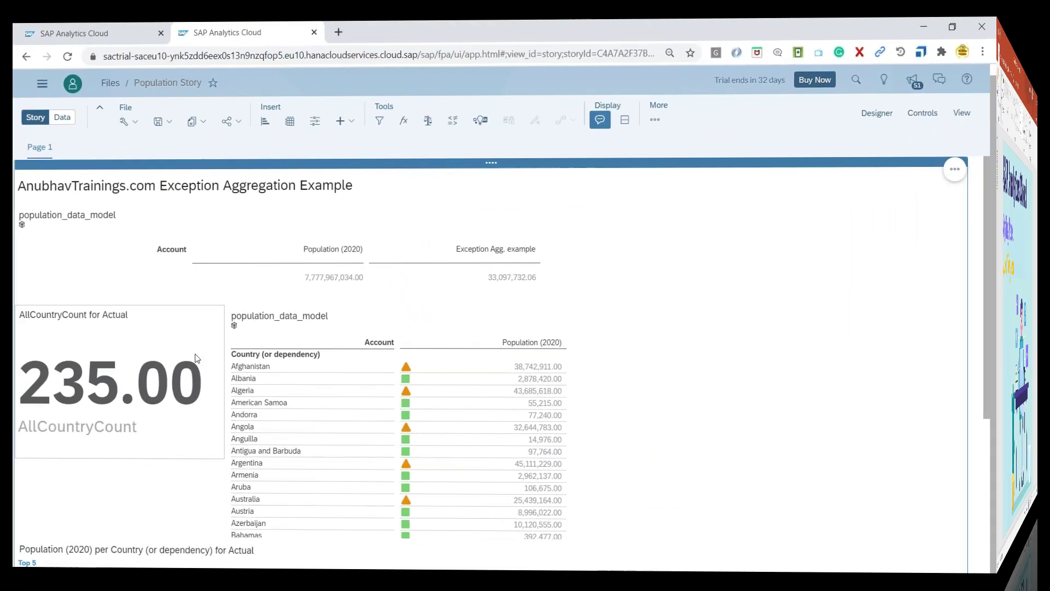
- Shorten the AllCountryCount card showing 235.00 to leave free space below it
click(216, 461)
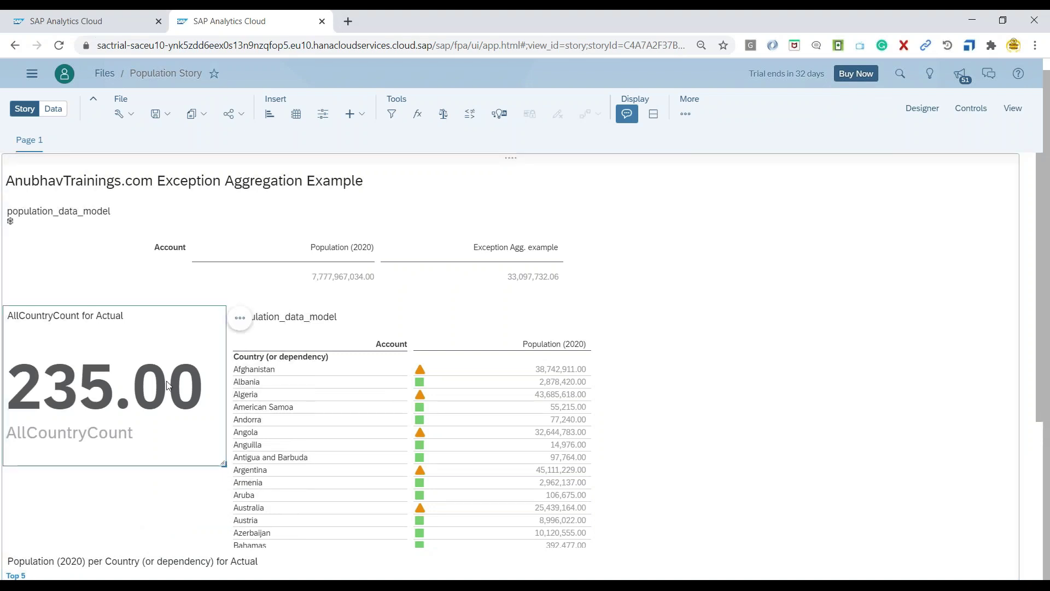
drag(224, 461, 223, 419)
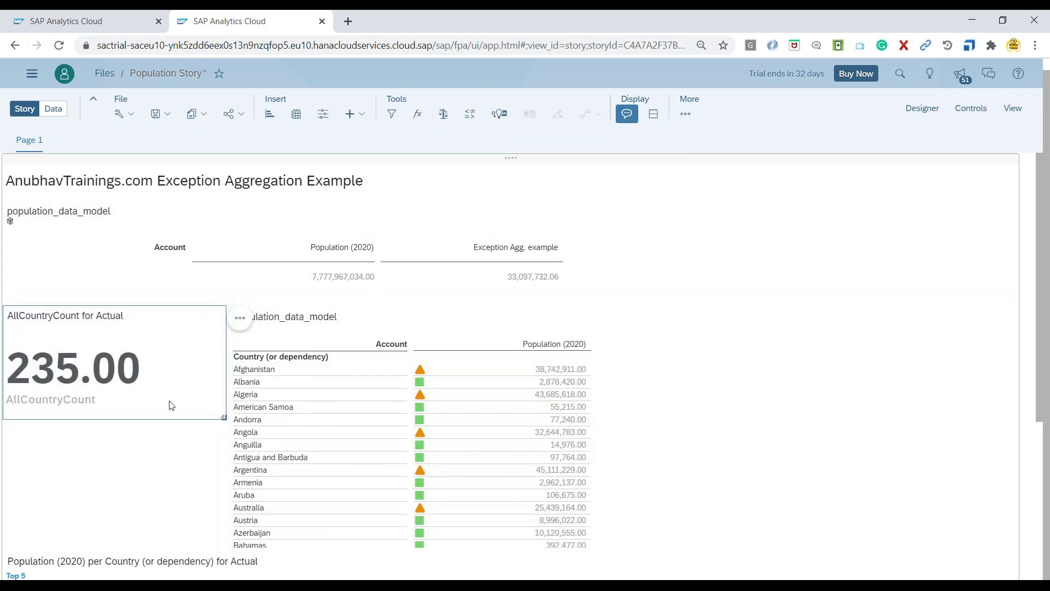
- Insert a Numeric Point indicator chart with Population (2020) as its primary value
click(273, 120)
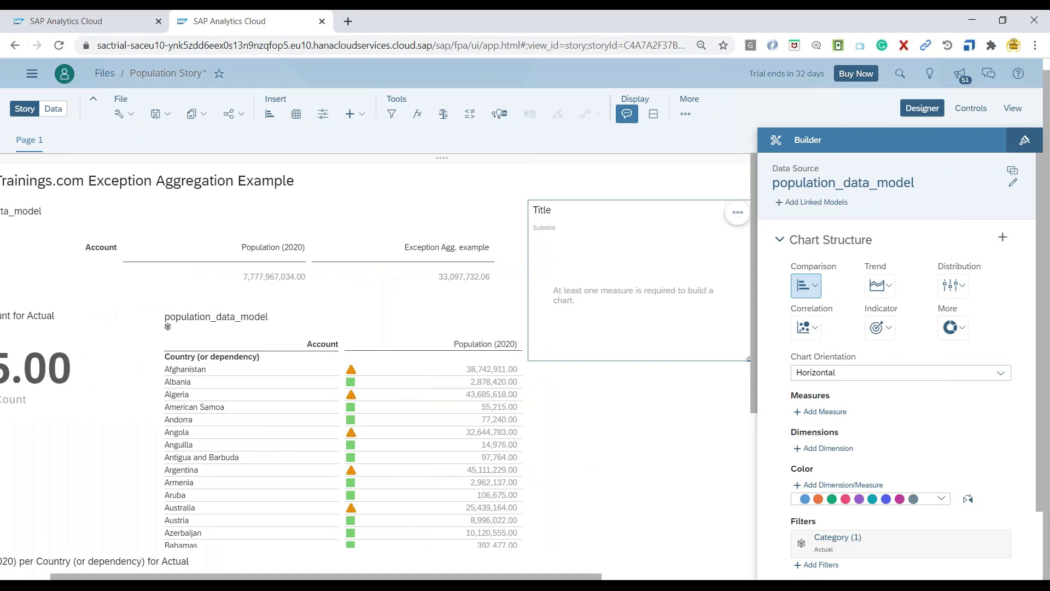
click(889, 334)
click(897, 373)
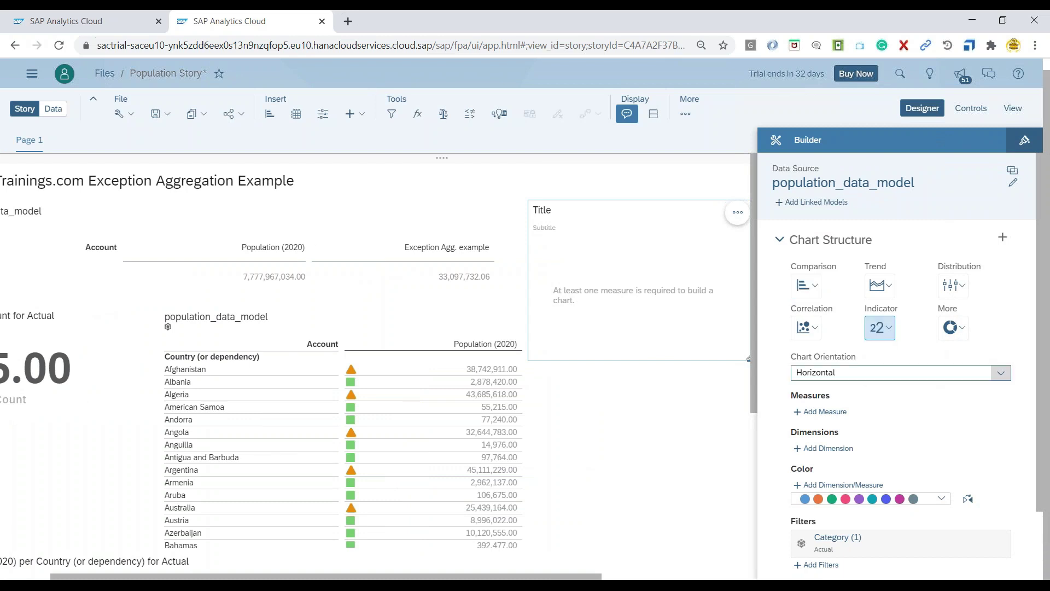
click(837, 405)
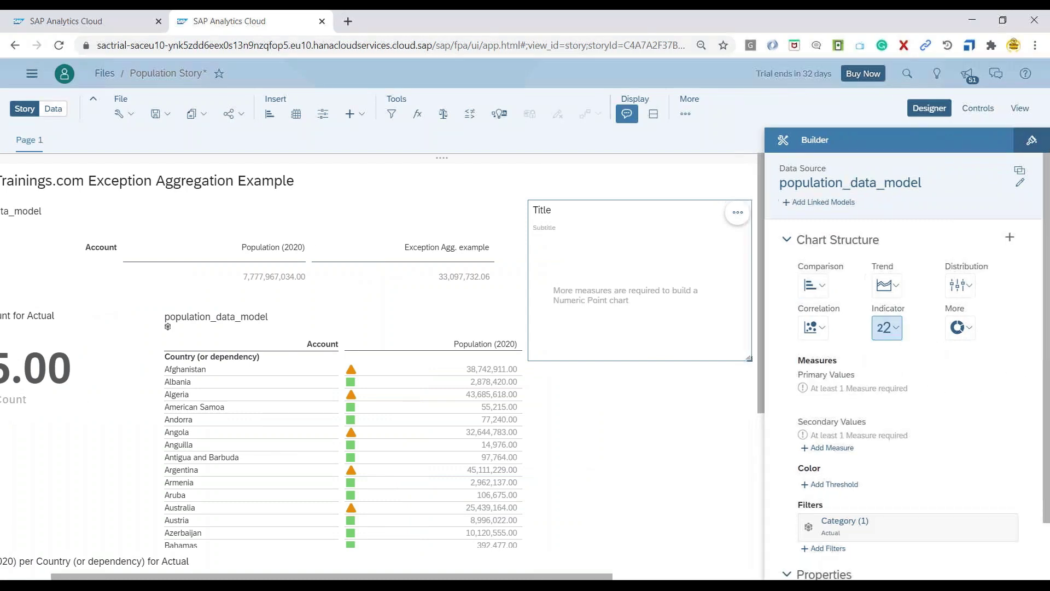
scroll(869, 508, down, 2)
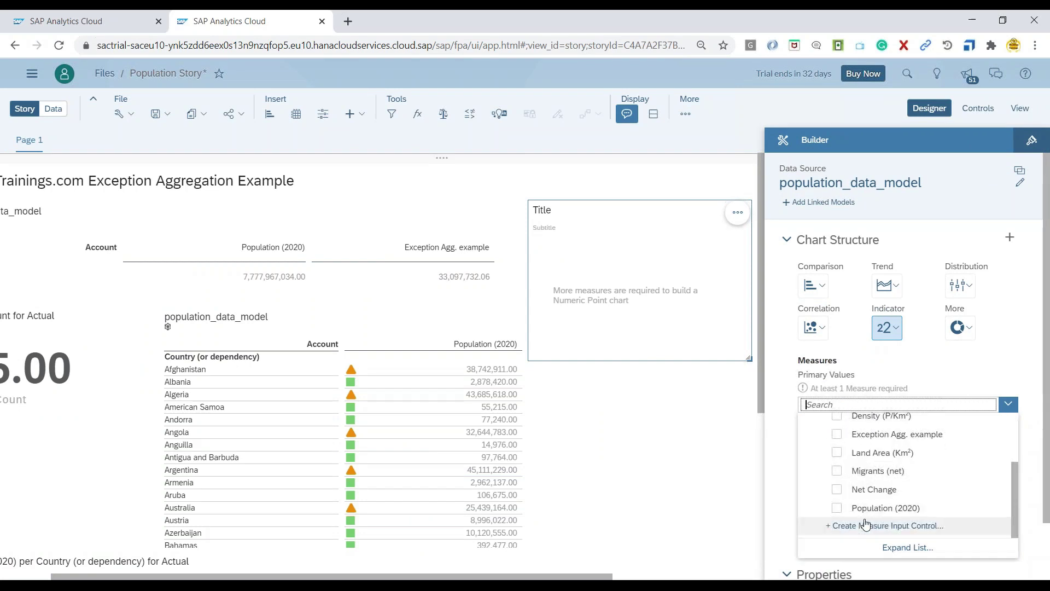
click(870, 508)
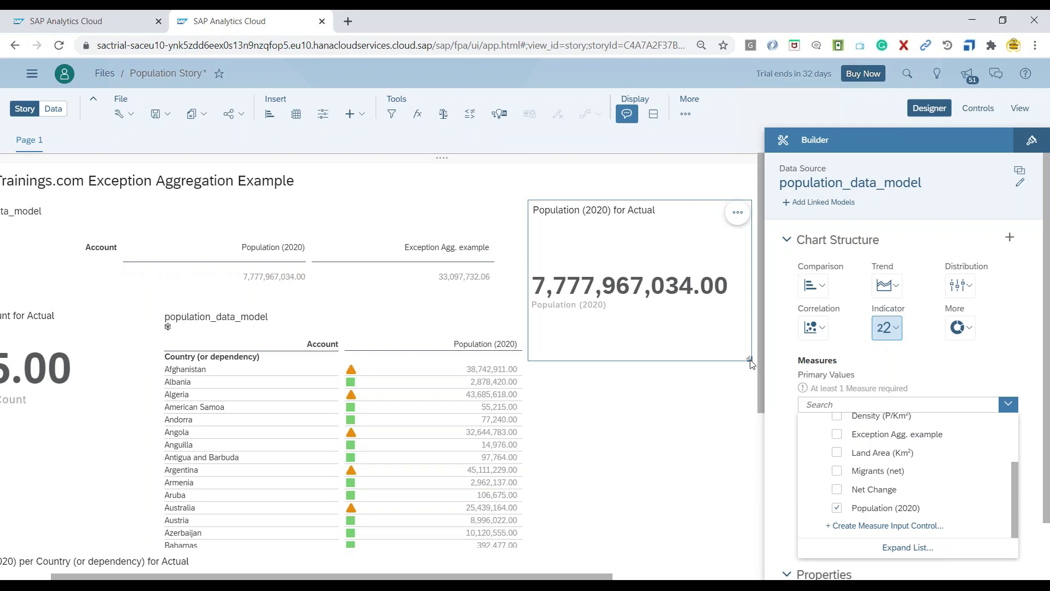
- Move the Population (2020) for Actual chart beneath the AllCountryCount card, beside the country table
click(749, 363)
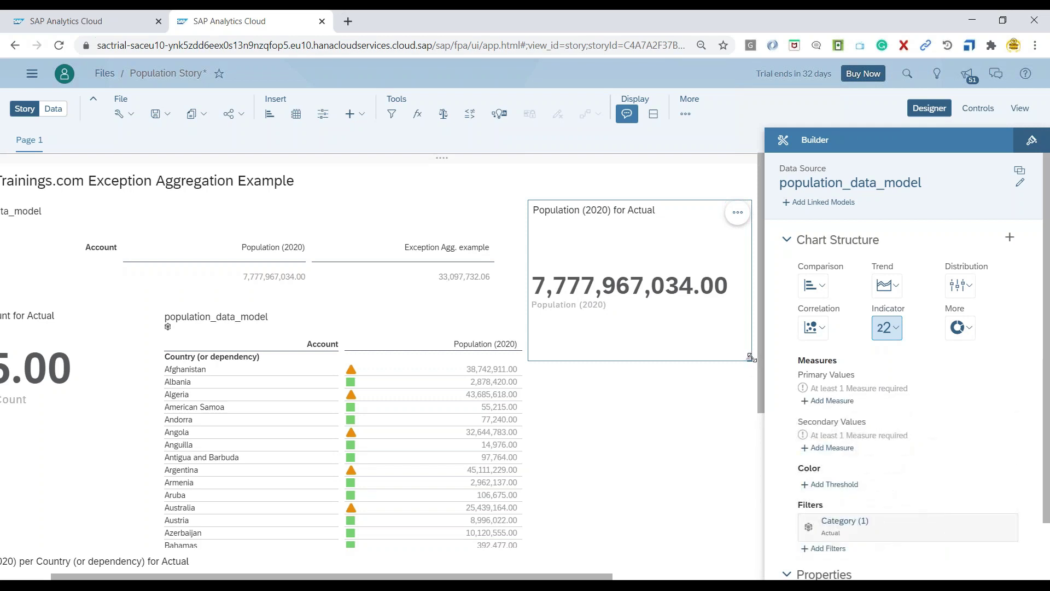
drag(726, 359, 131, 391)
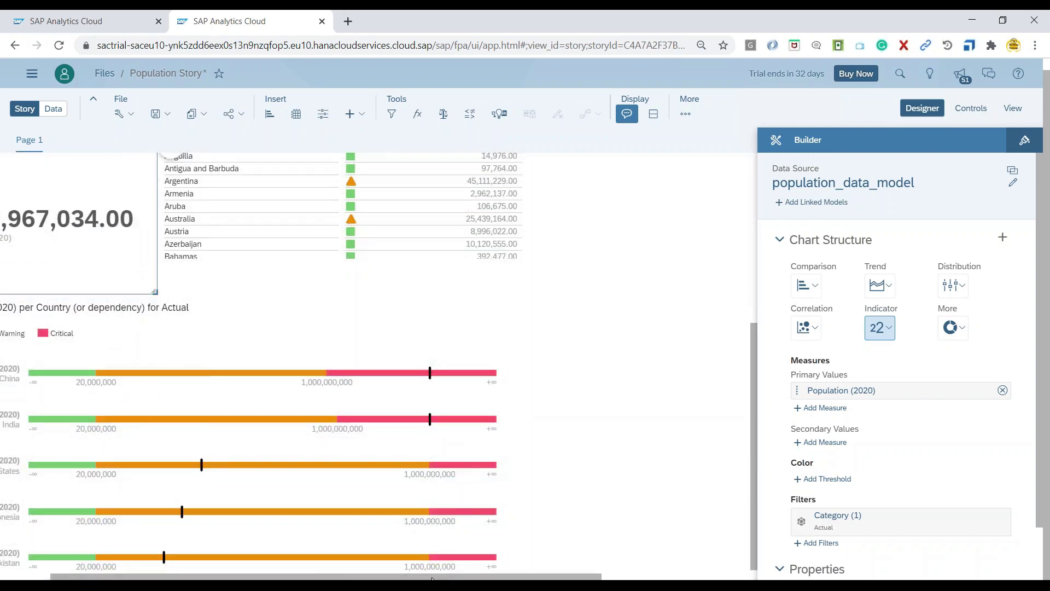
drag(432, 577, 382, 577)
scroll(212, 460, up, 5)
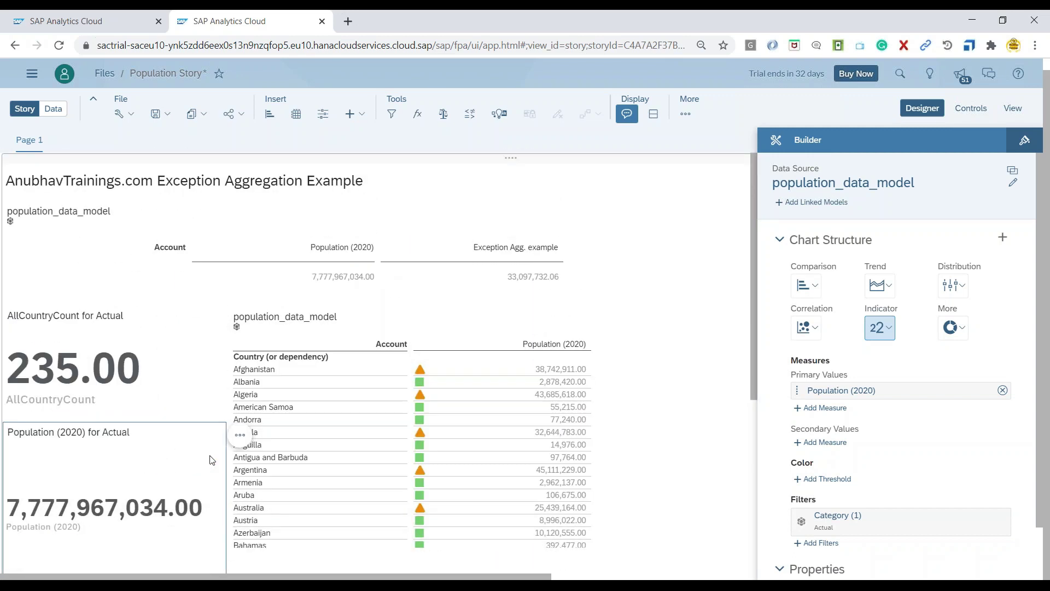
scroll(213, 460, down, 3)
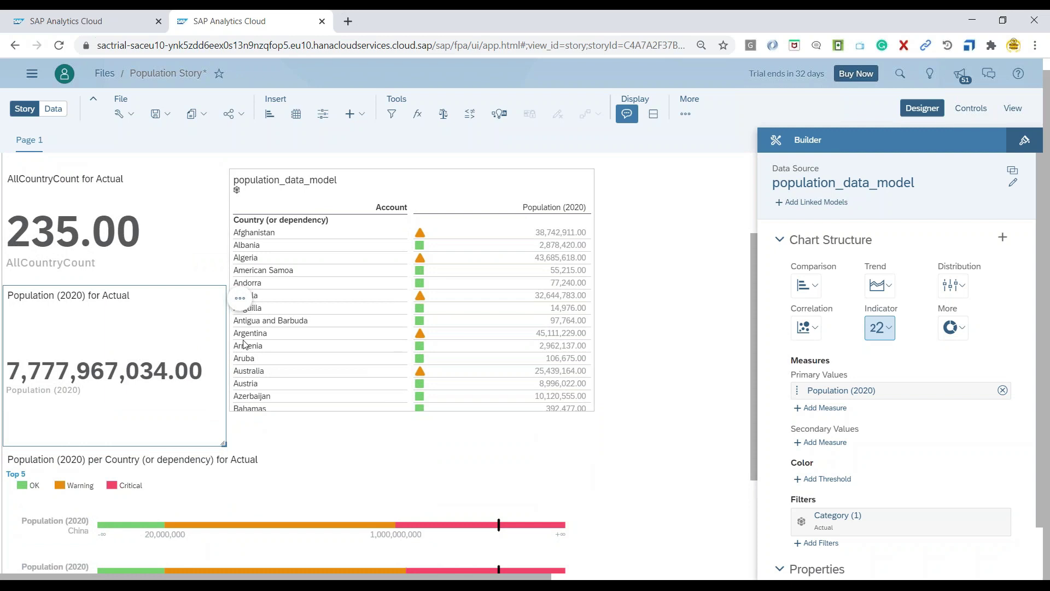
- Set the Population (2020) tile's background colour to dark navy blue
click(1016, 146)
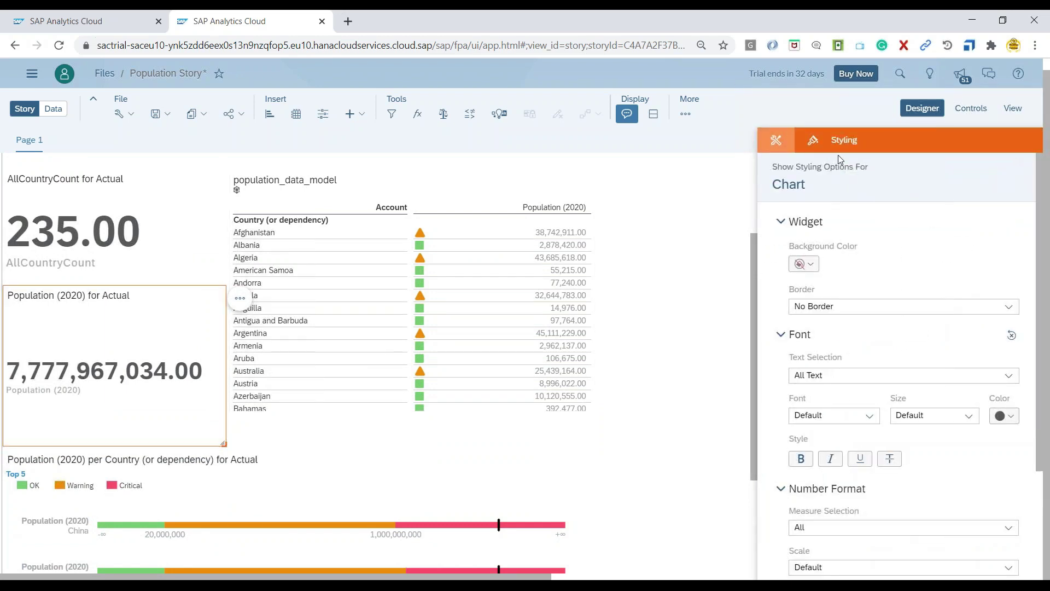
click(804, 265)
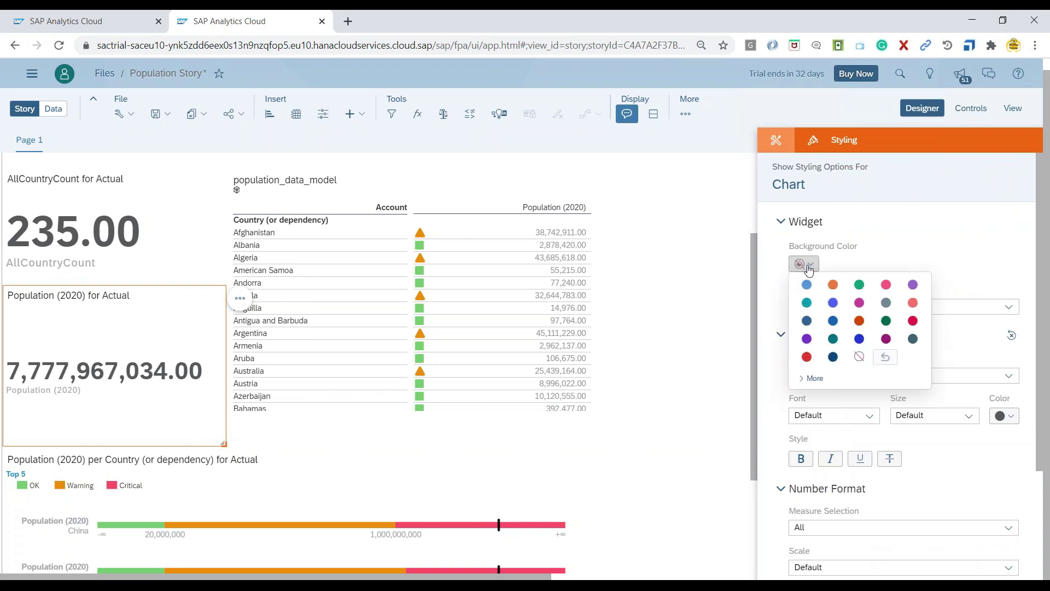
click(807, 285)
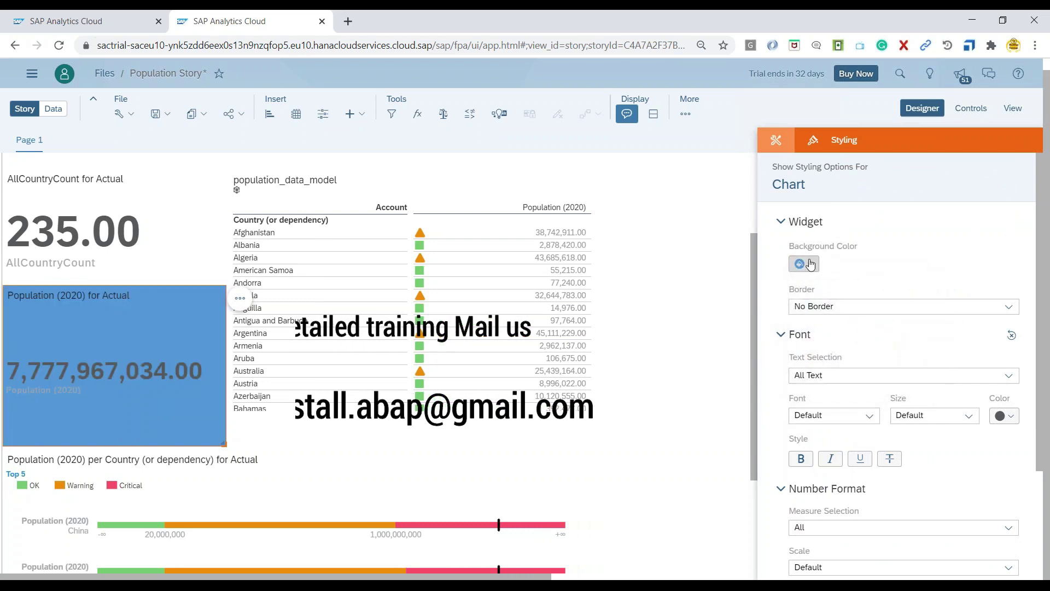
click(805, 264)
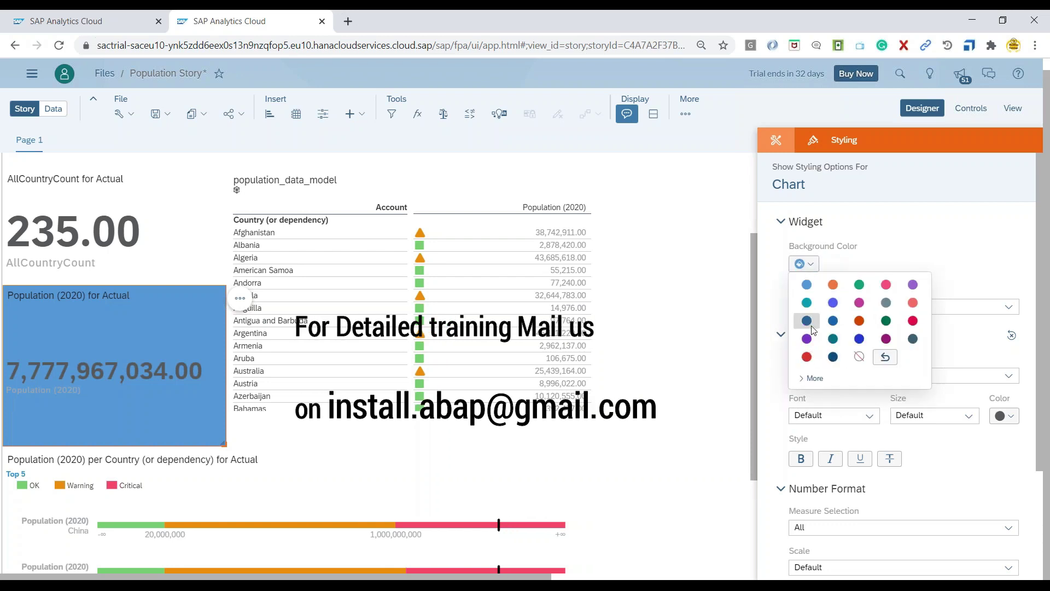
click(913, 338)
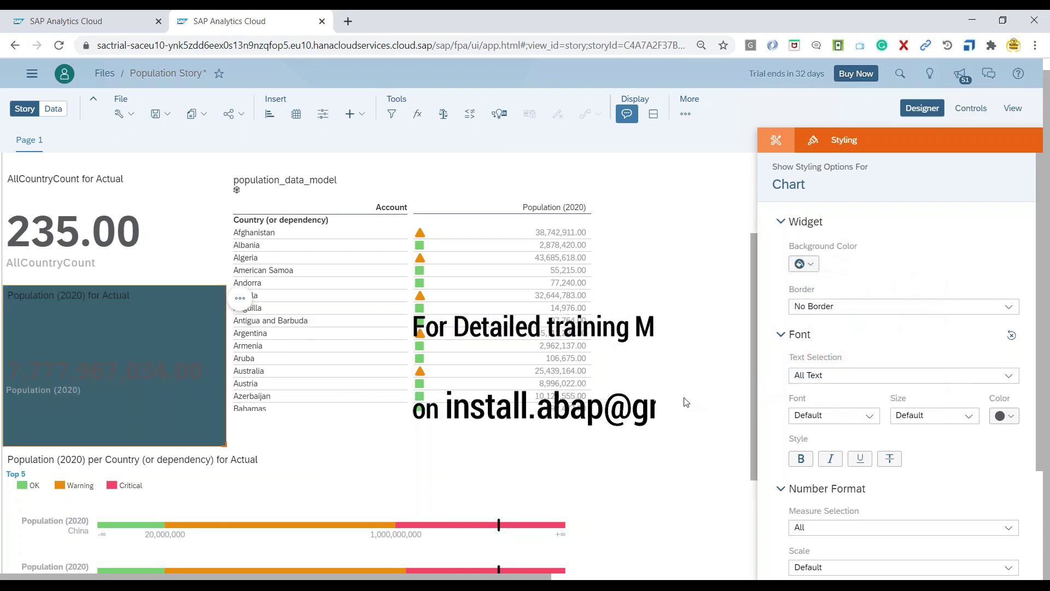
click(814, 265)
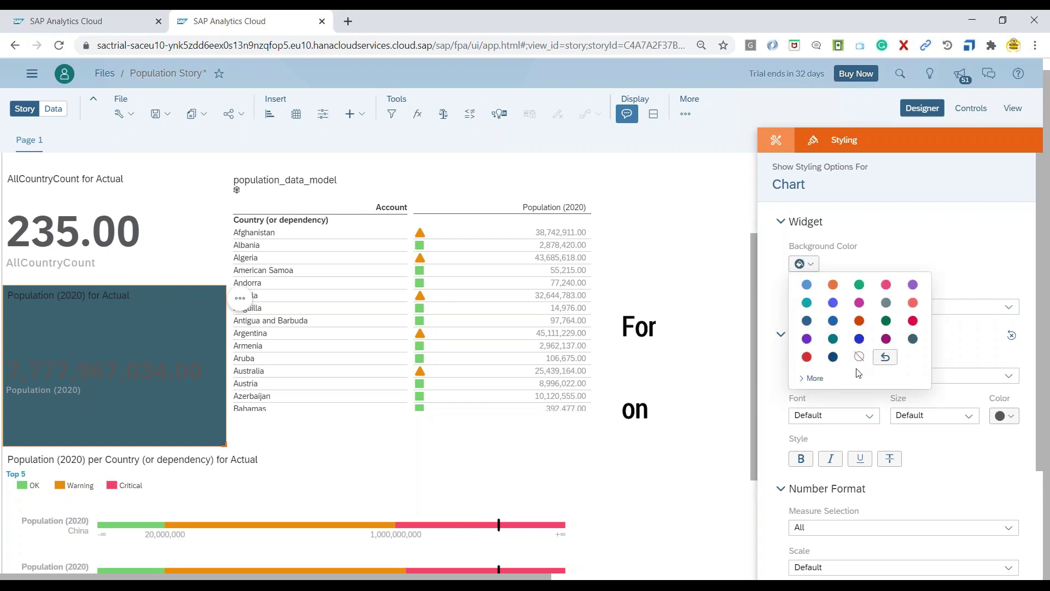
click(859, 356)
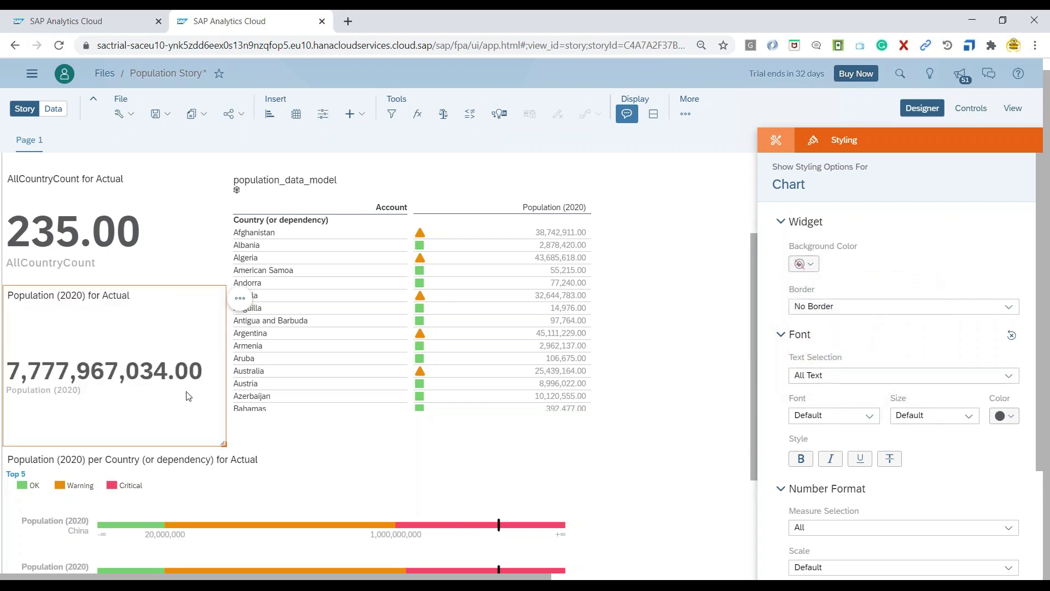
click(803, 265)
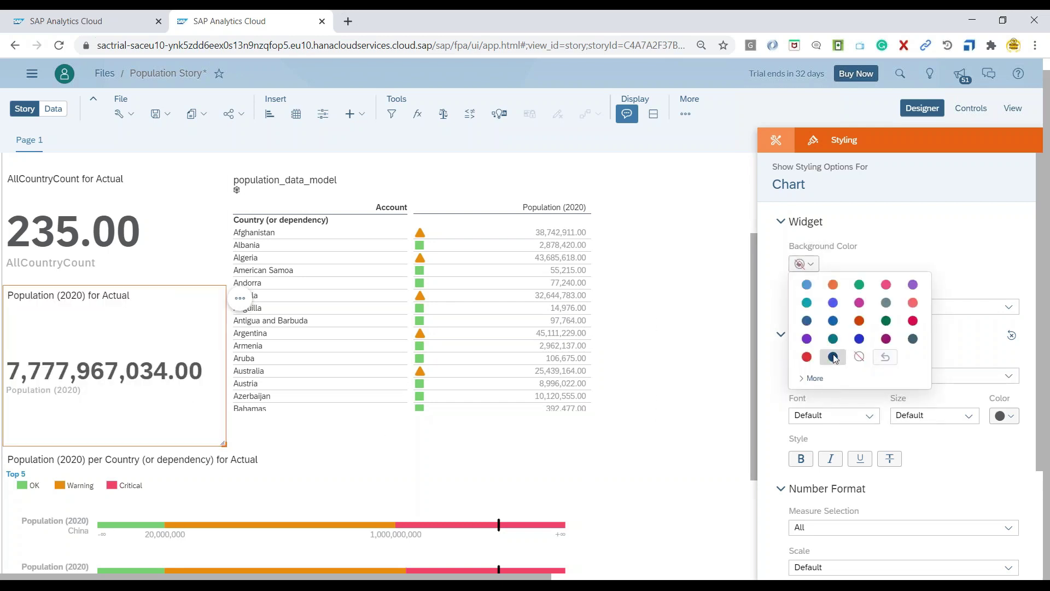
click(833, 357)
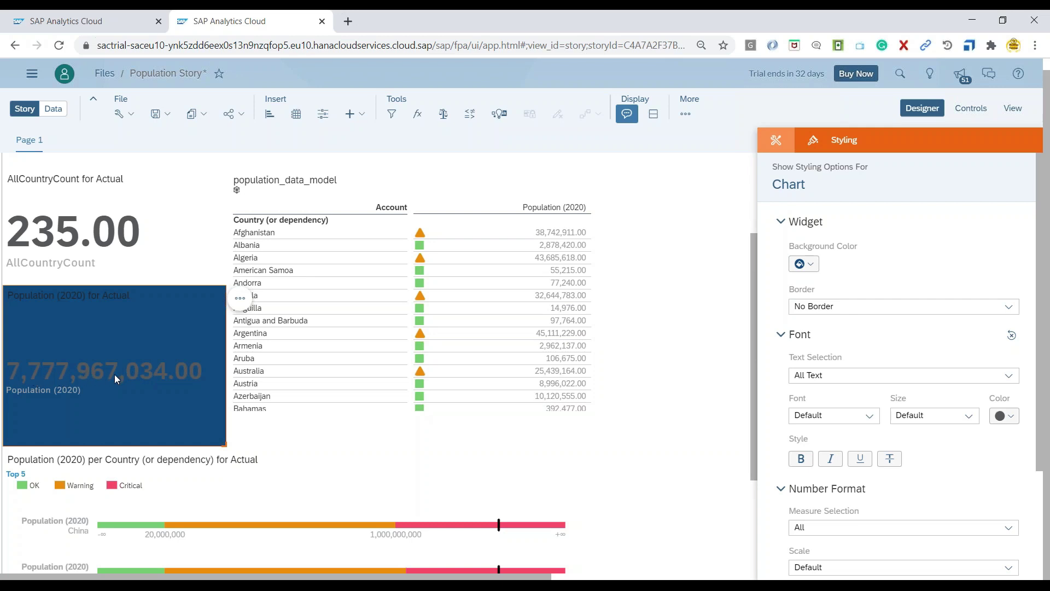
- Make the tile's text colour near-white (f2f4f9)
click(1012, 417)
click(924, 402)
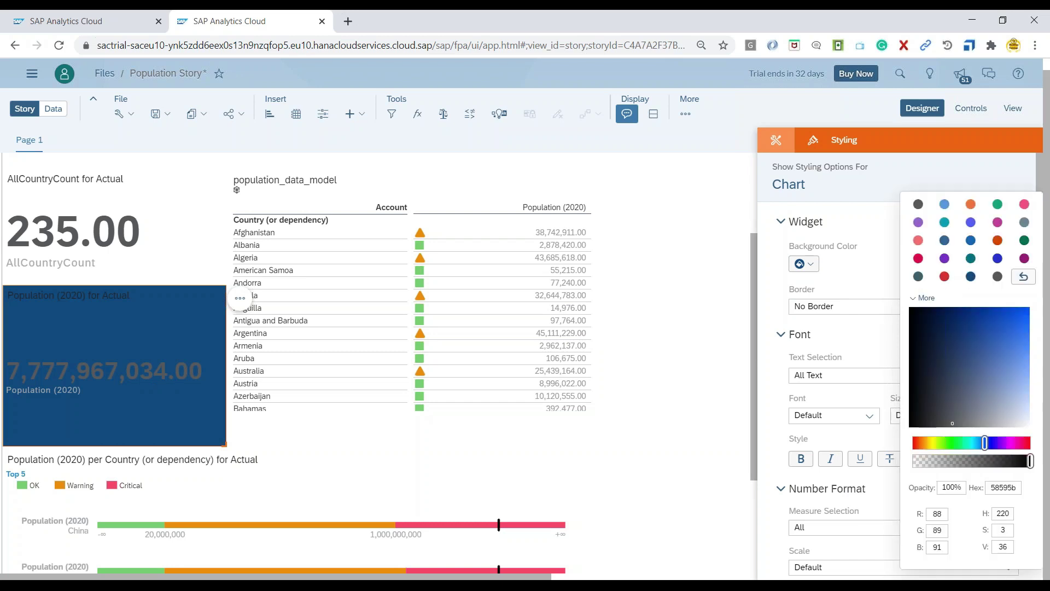
click(1027, 422)
key(Escape)
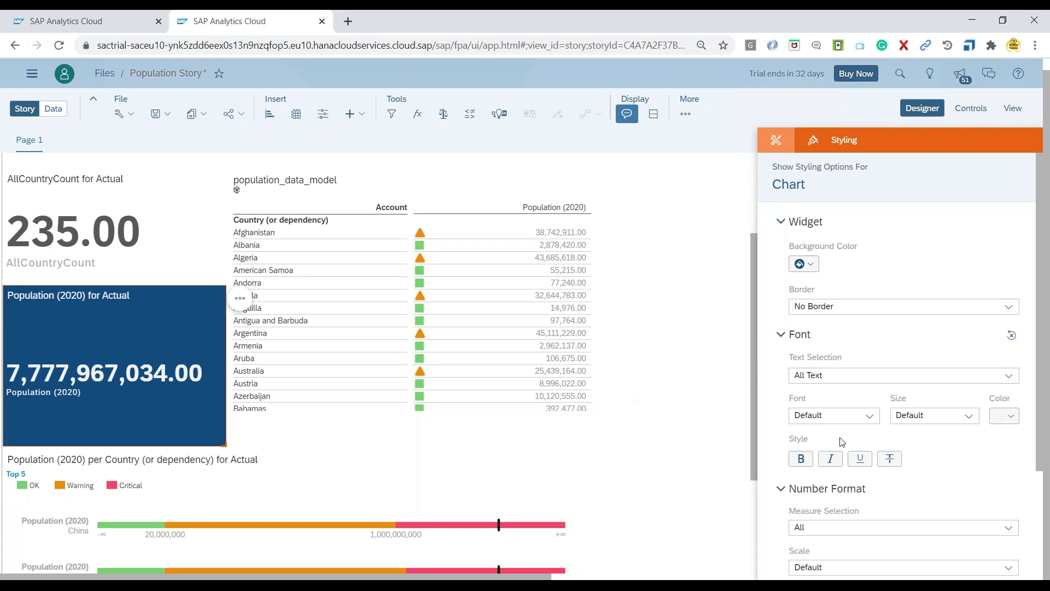
- Style the tile's primary value at font size 48 in white
click(1009, 381)
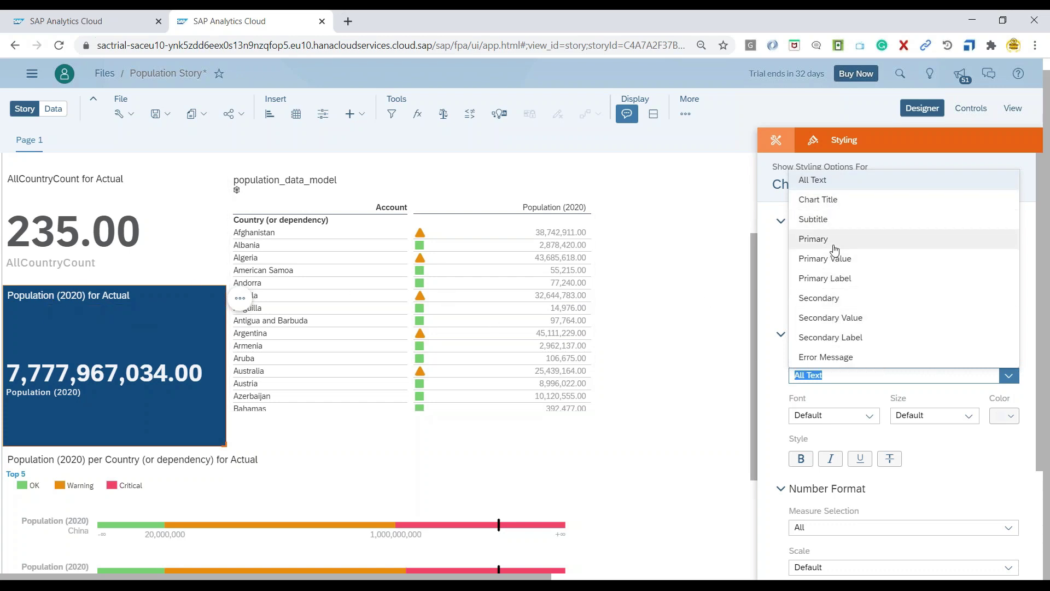
click(852, 258)
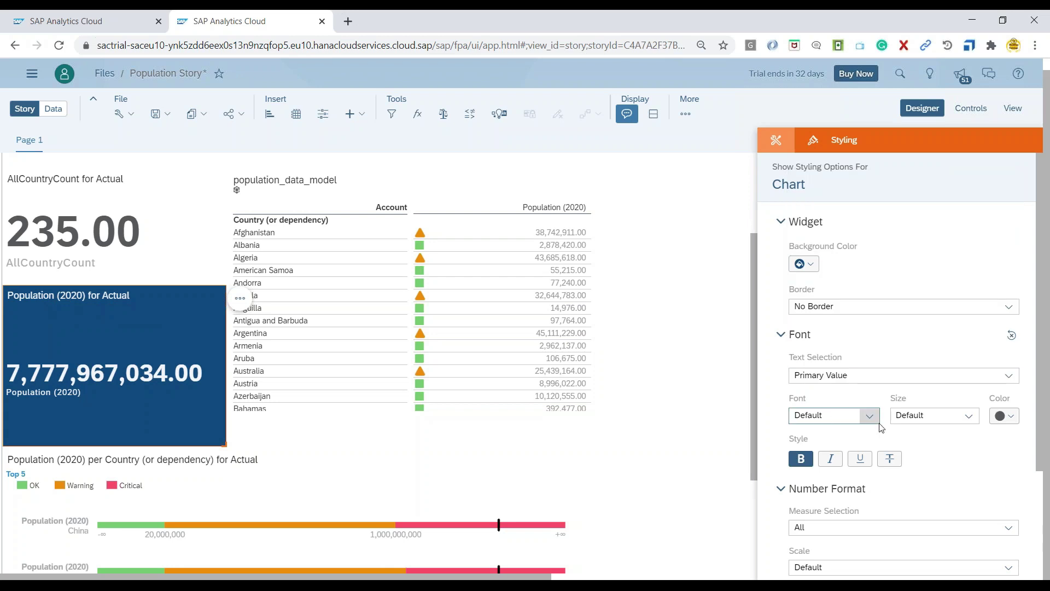
click(969, 416)
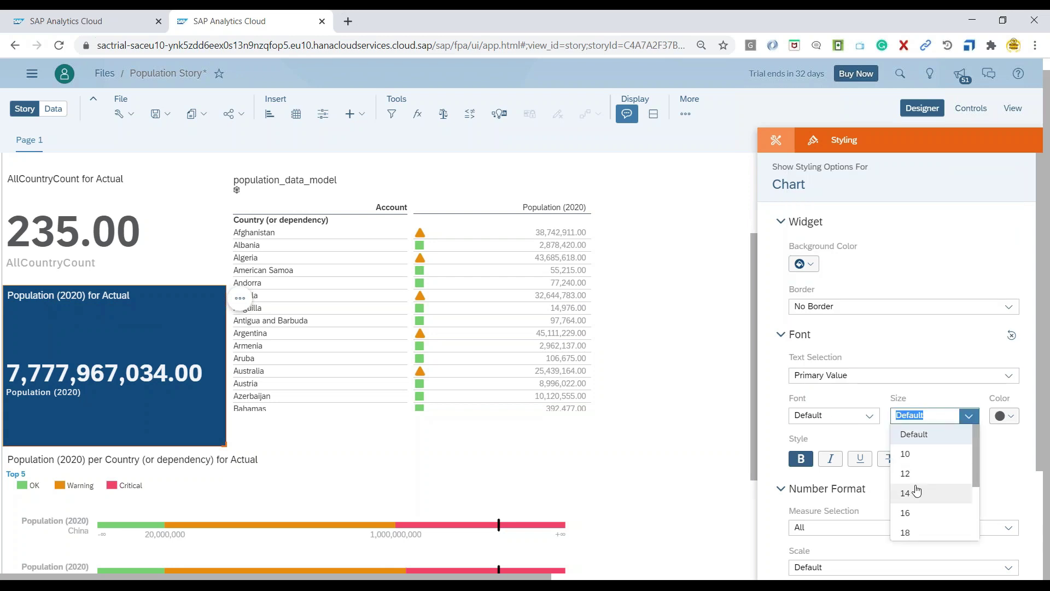
click(928, 512)
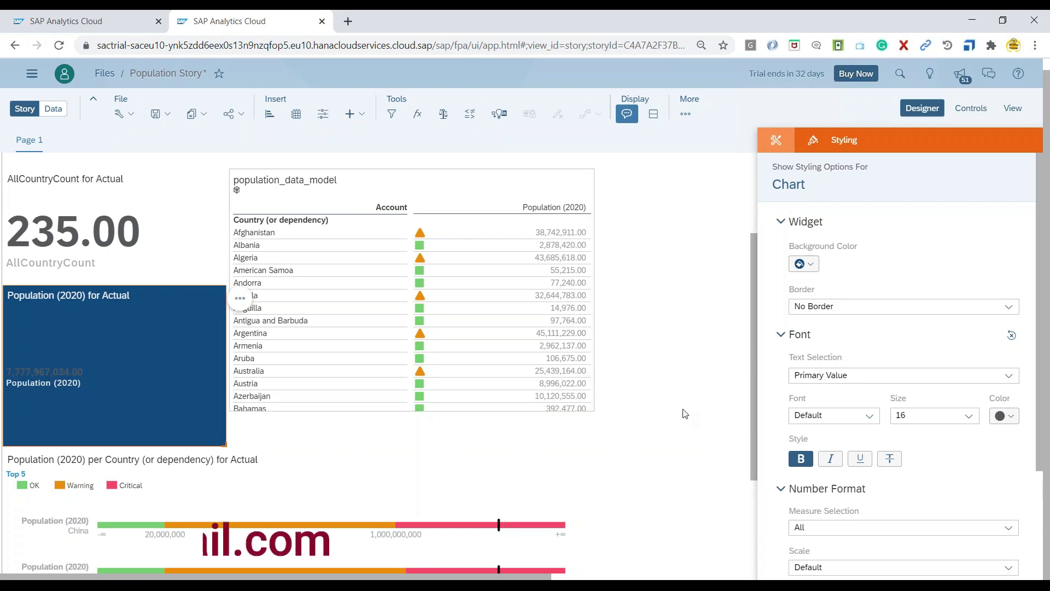
click(969, 418)
scroll(925, 516, down, 3)
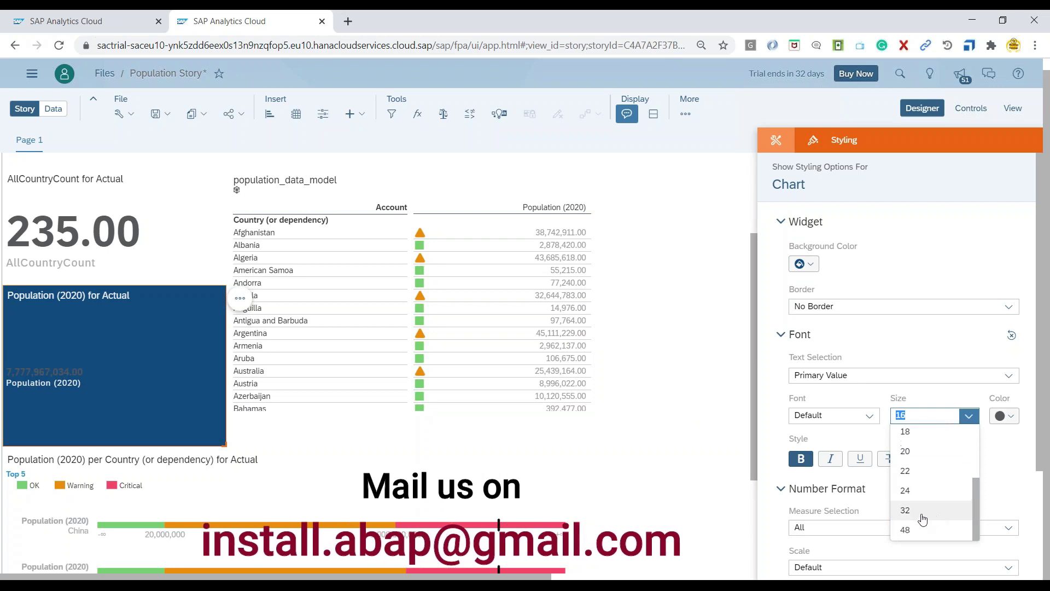
click(922, 531)
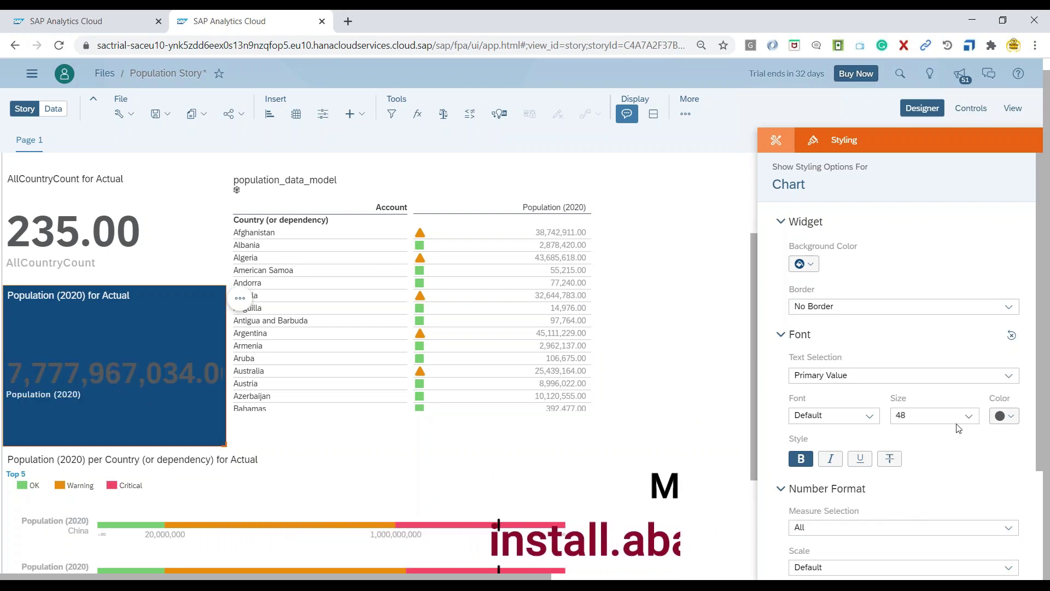
click(1000, 416)
click(924, 397)
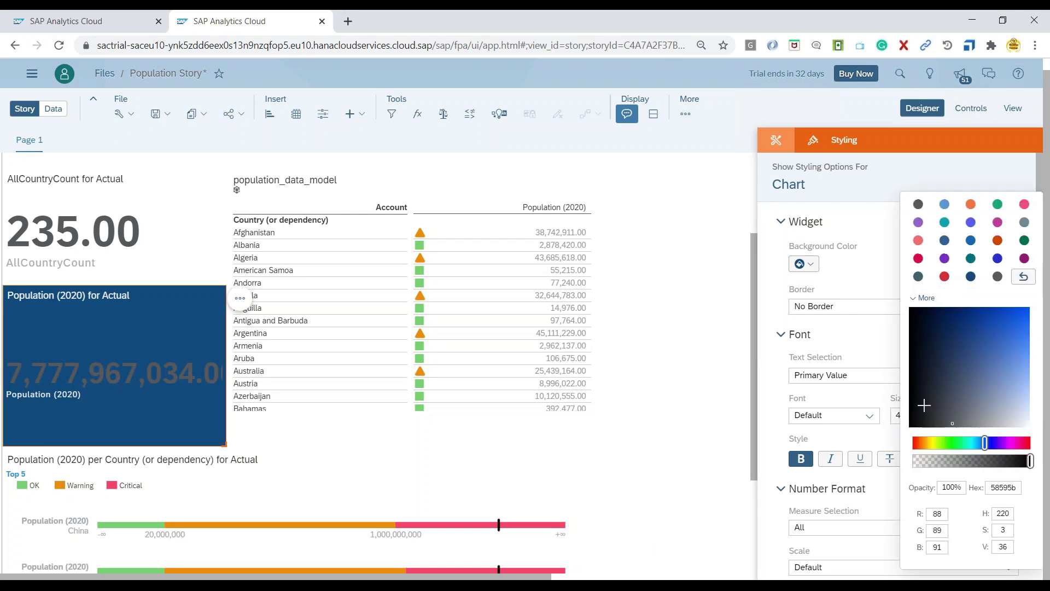
click(1025, 424)
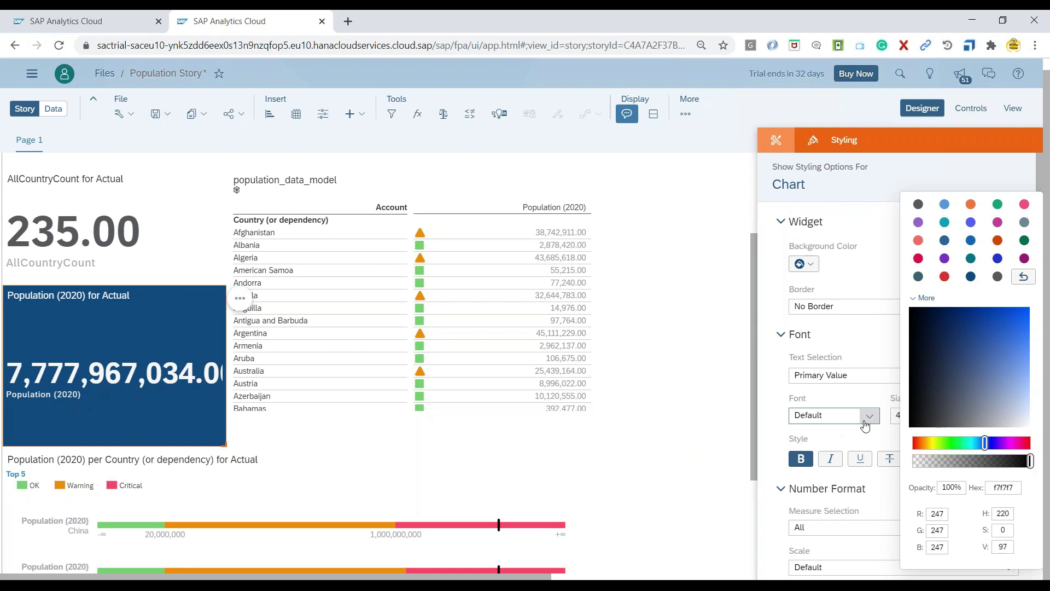
click(753, 388)
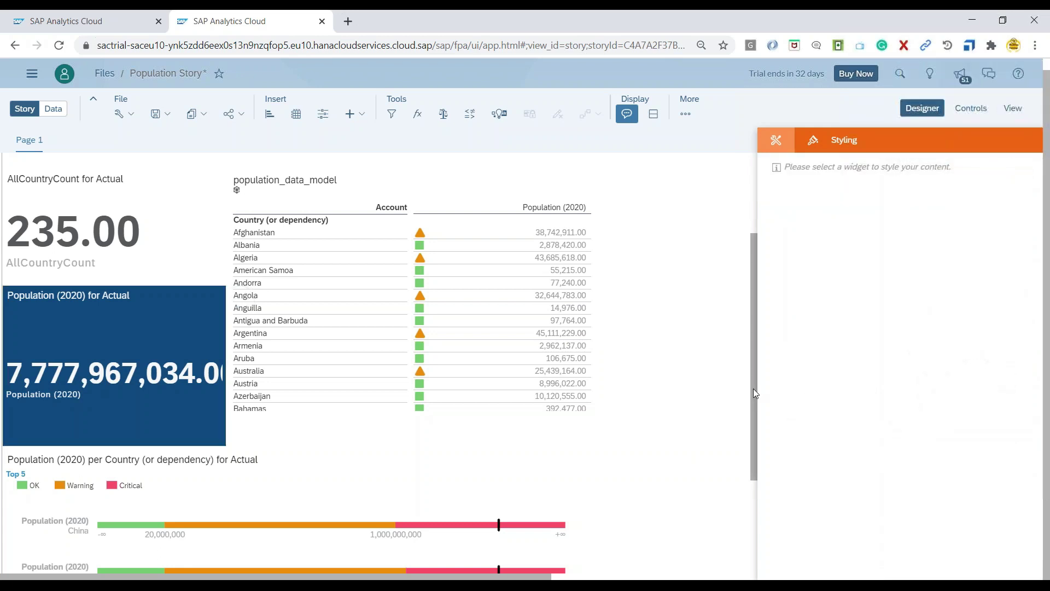
- Set all of the tile's text to the bold 72-Web font
click(212, 299)
click(870, 415)
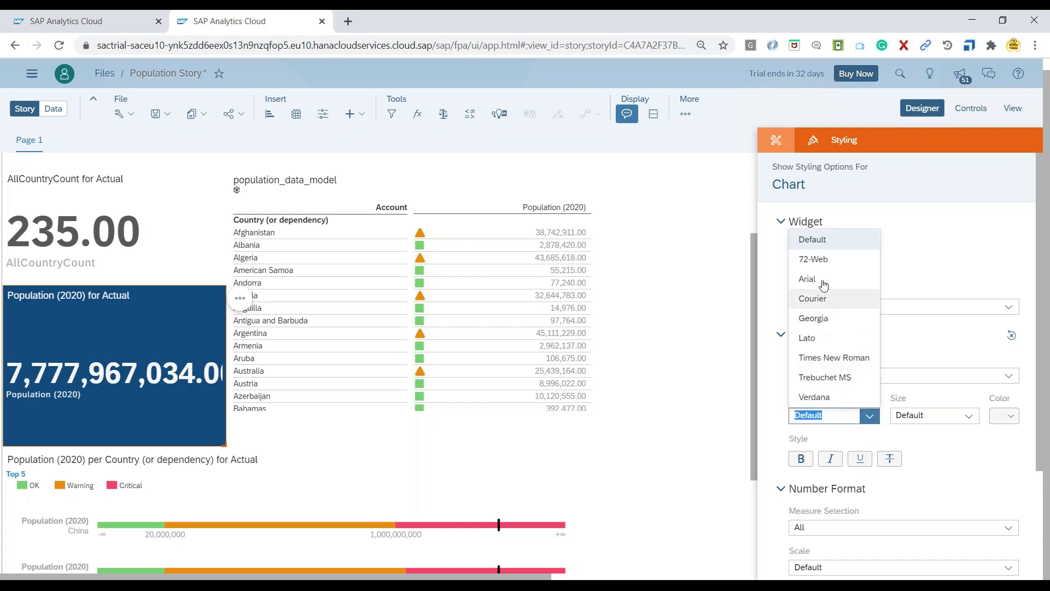
click(820, 261)
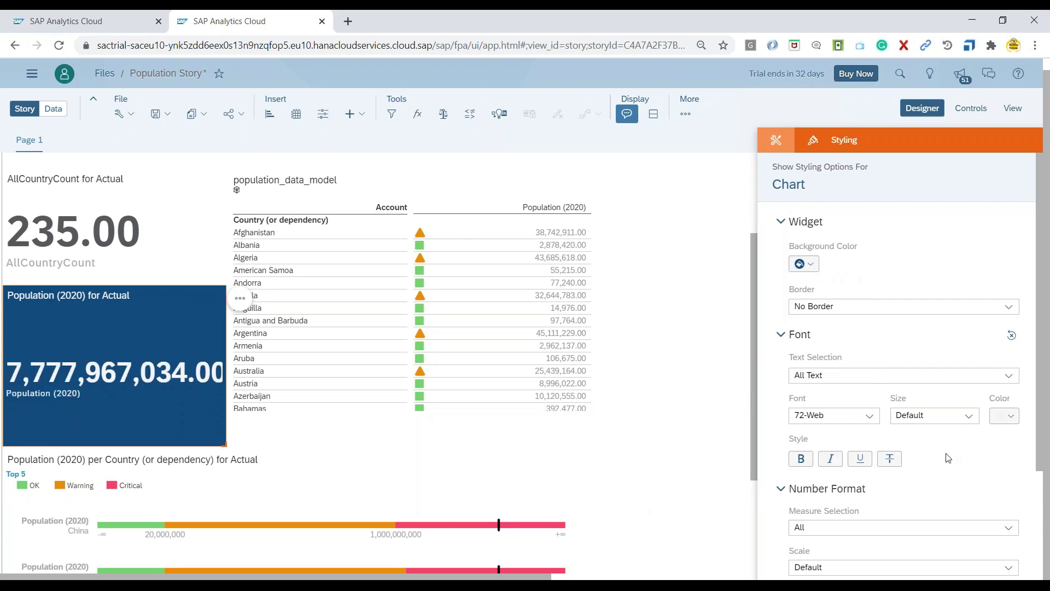
click(802, 460)
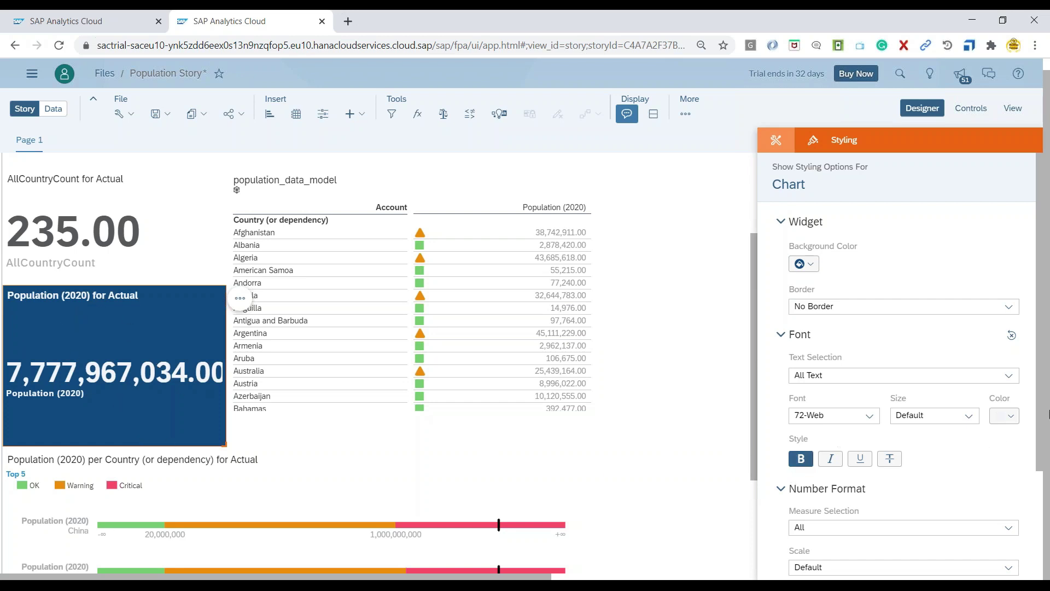
click(1009, 377)
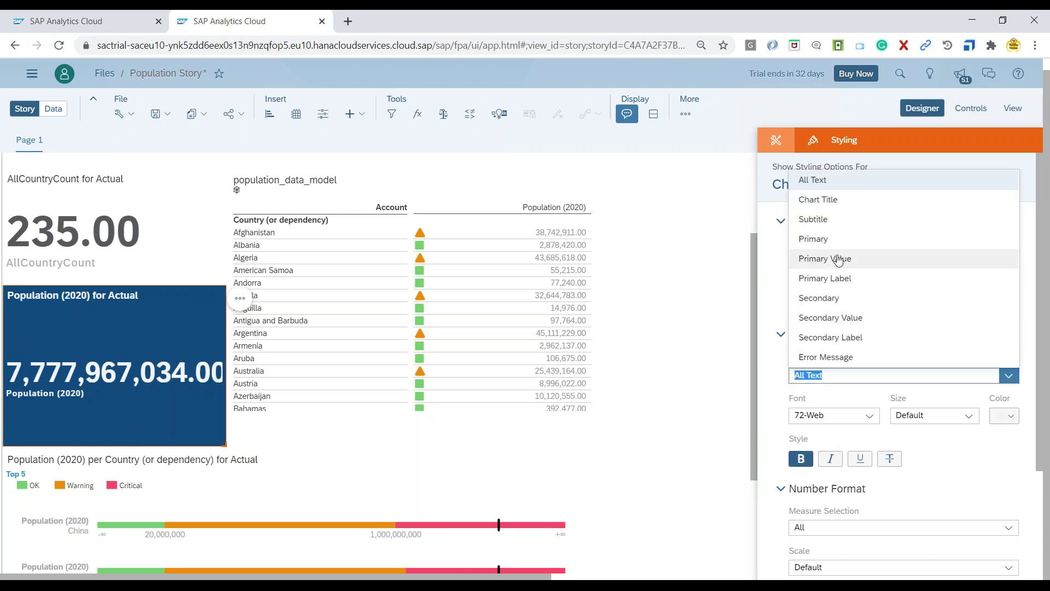
- Set the chart title font to Georgia, edit its text to 'Total Population', and bold it
click(829, 201)
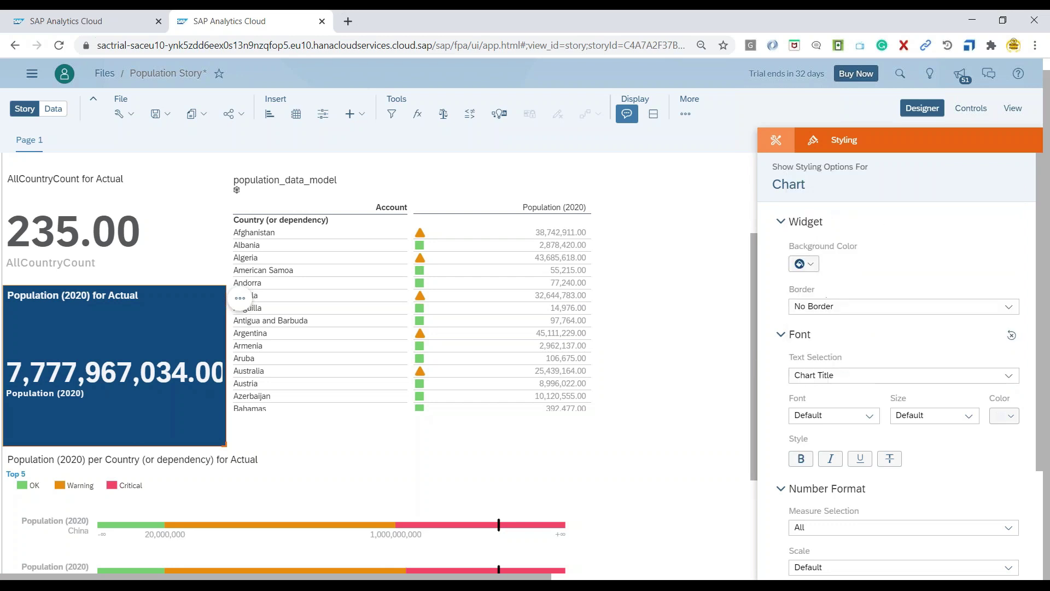
click(869, 415)
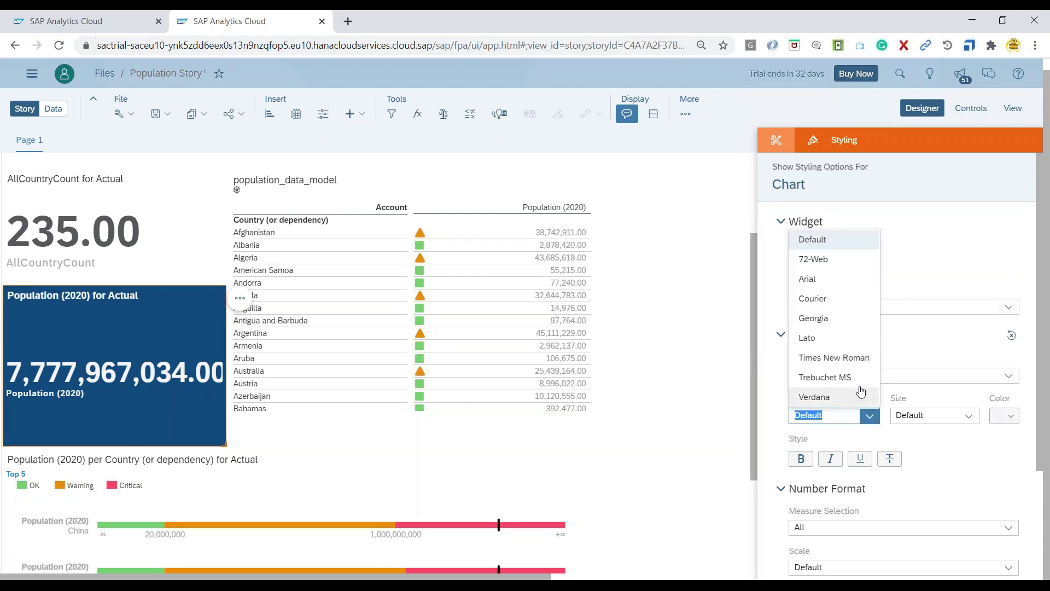
click(842, 322)
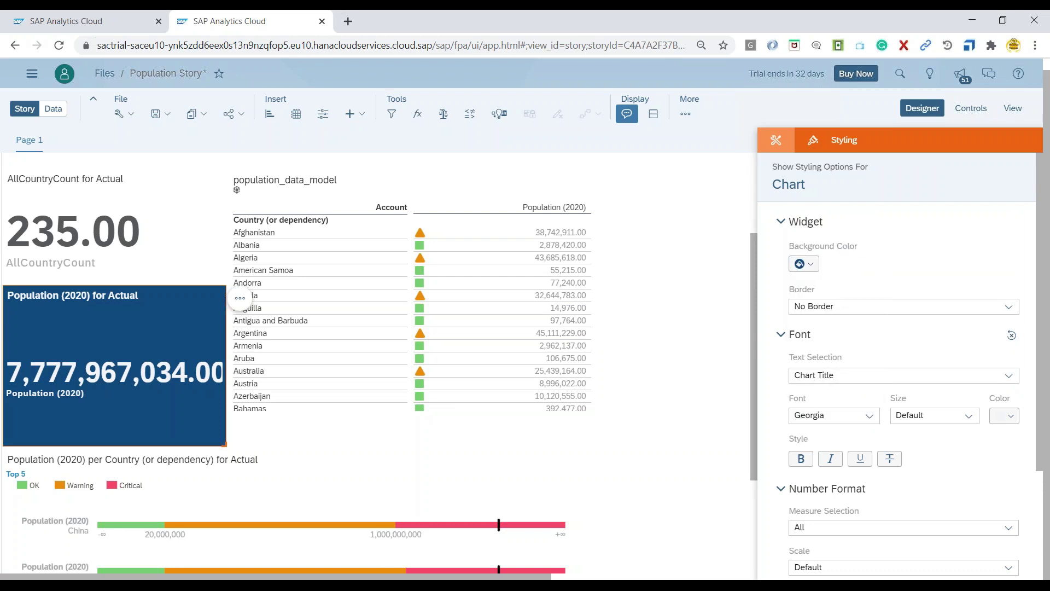
double_click(91, 296)
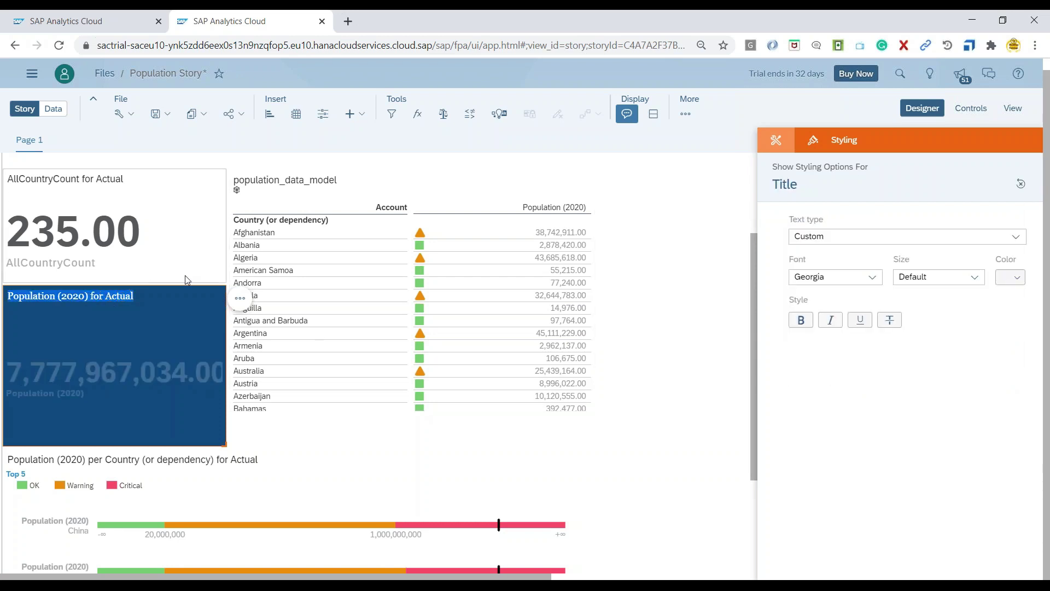
text(Po)
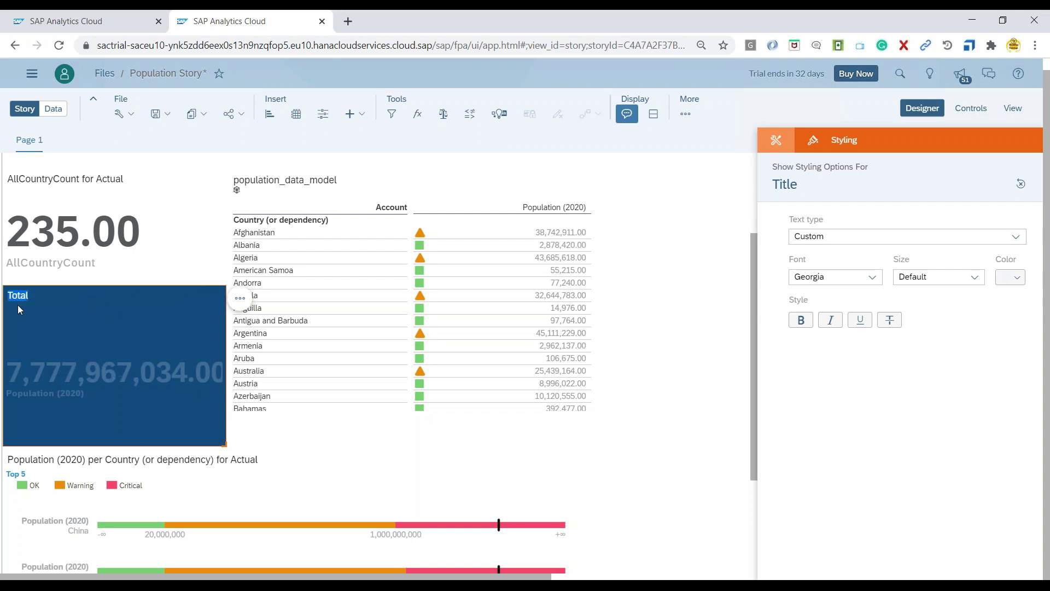
click(35, 295)
click(1010, 276)
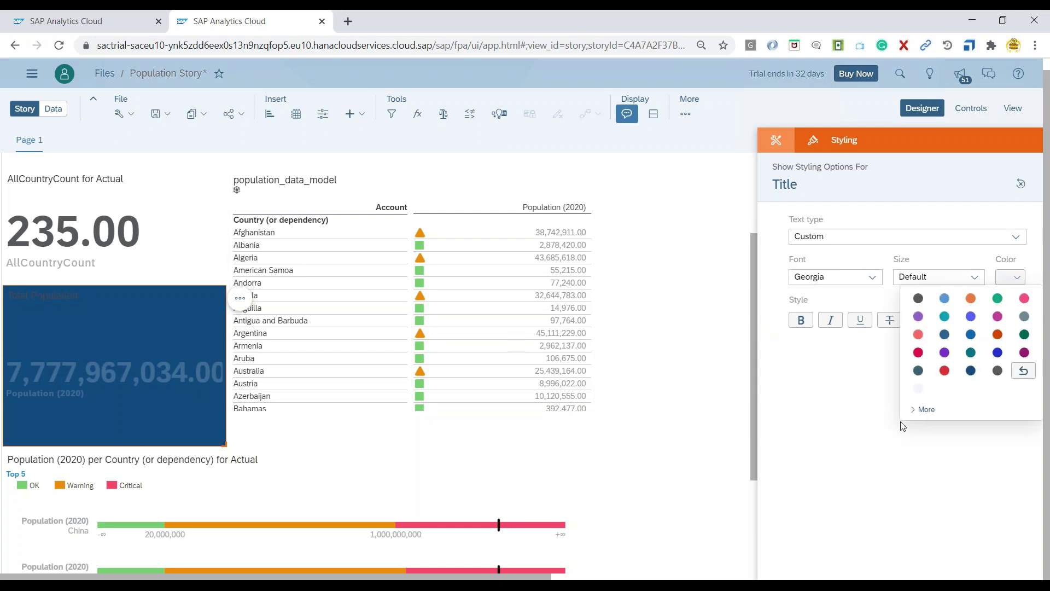
click(877, 410)
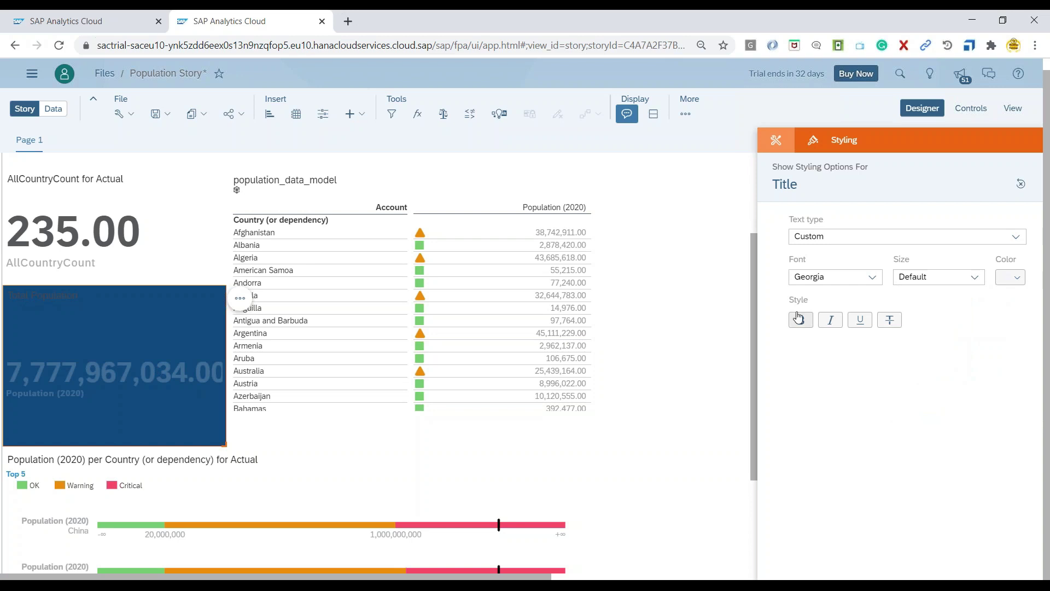
click(800, 319)
- Make the whole Total Population title a Header 1 heading in near-white
double_click(52, 296)
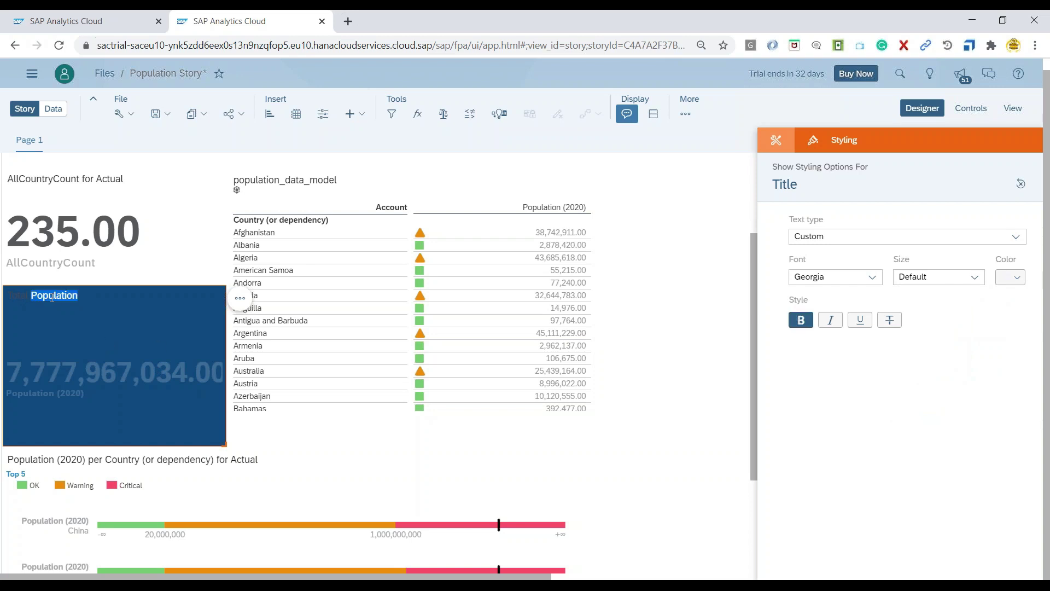
triple_click(52, 296)
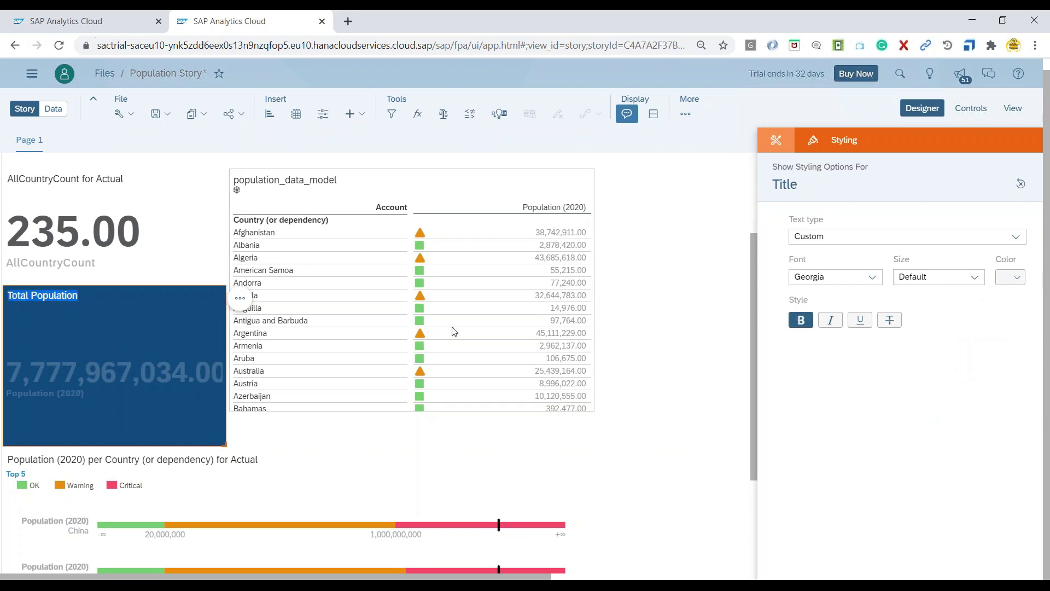
click(1016, 236)
click(909, 276)
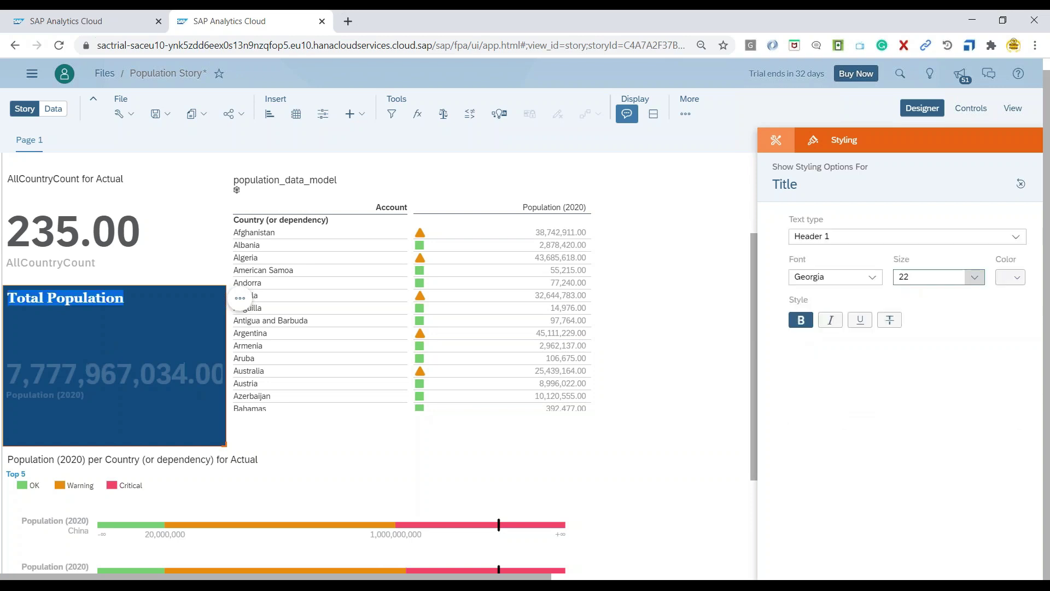
click(1011, 277)
click(924, 409)
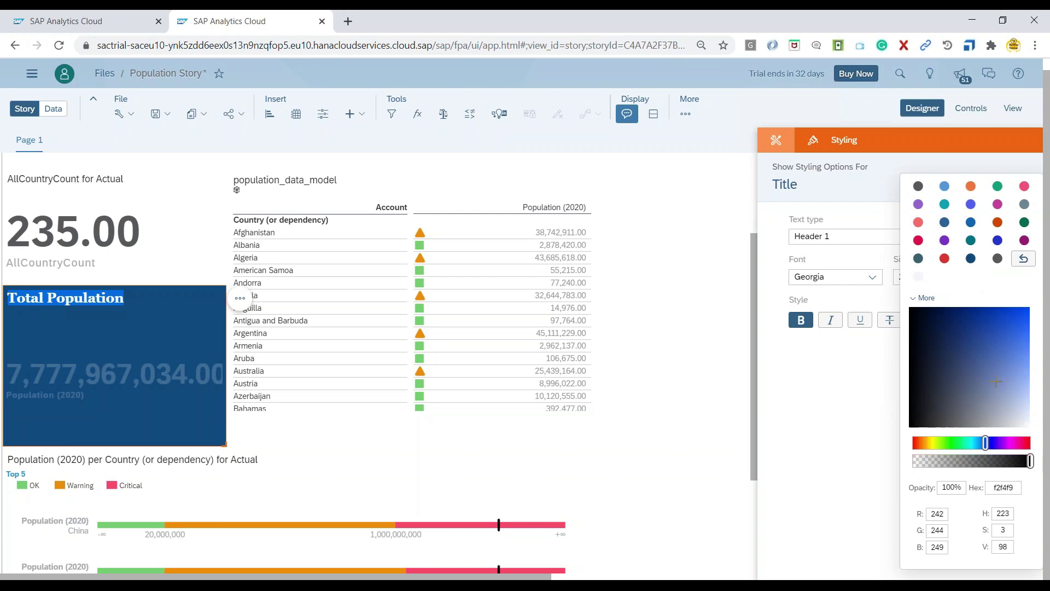
drag(1026, 419, 1026, 422)
click(813, 370)
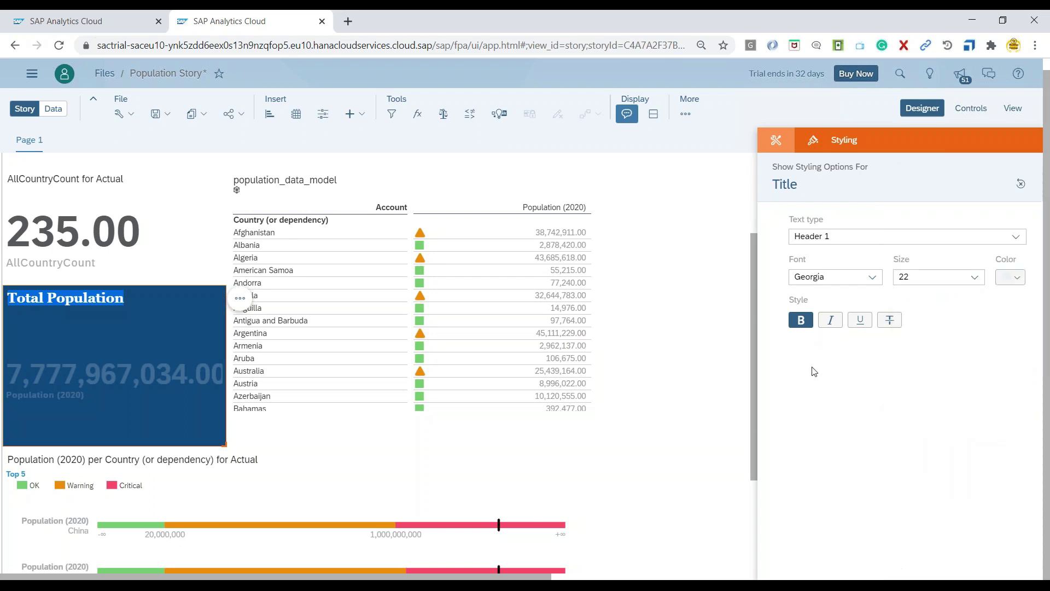
click(149, 354)
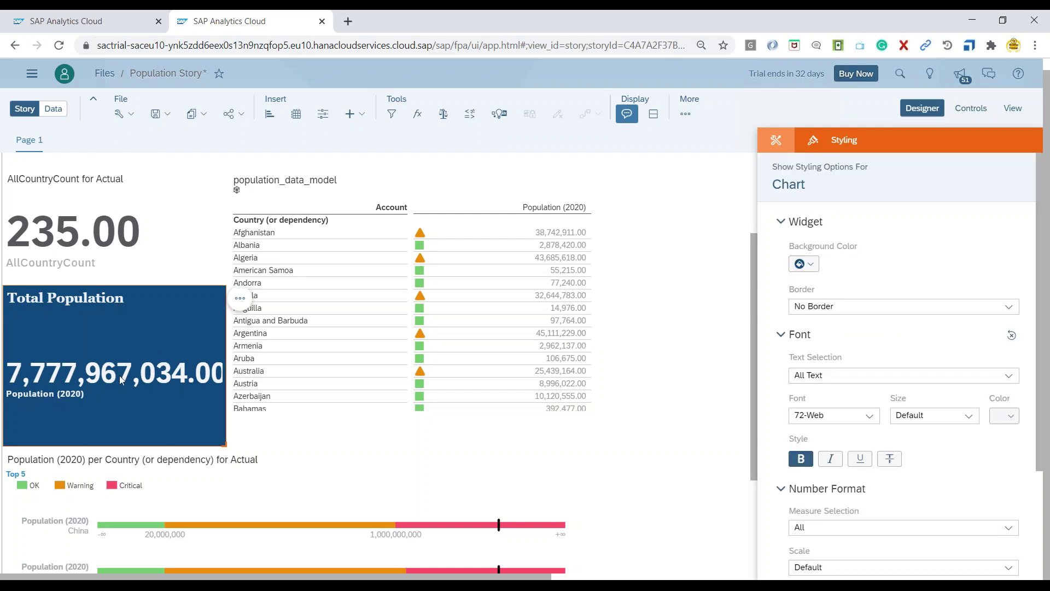
- Toggle the tile's secondary values and secondary value labels in Show/Hide
click(169, 300)
click(238, 300)
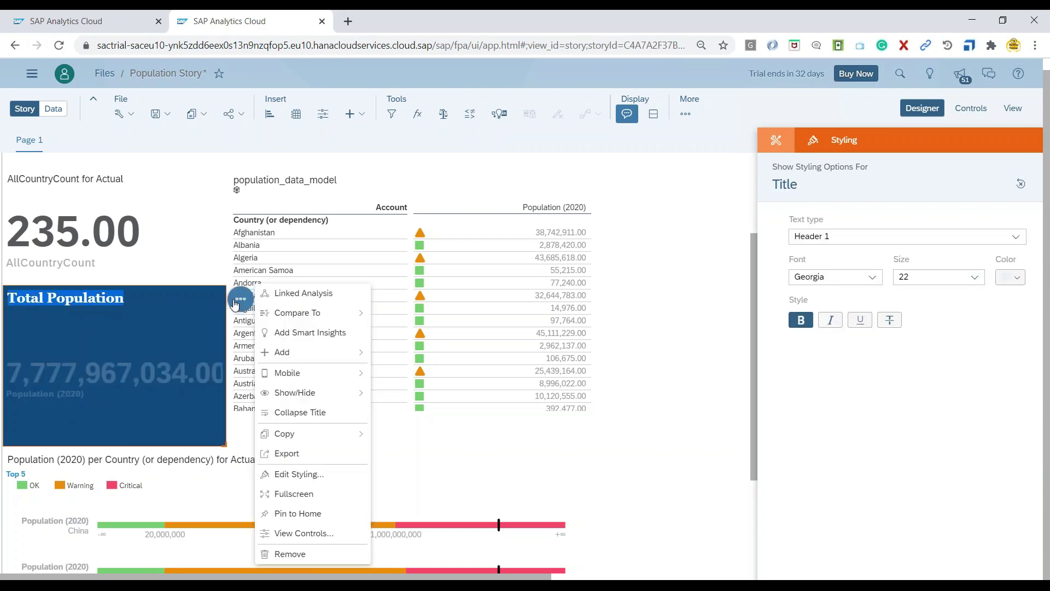
mouse_move(331, 385)
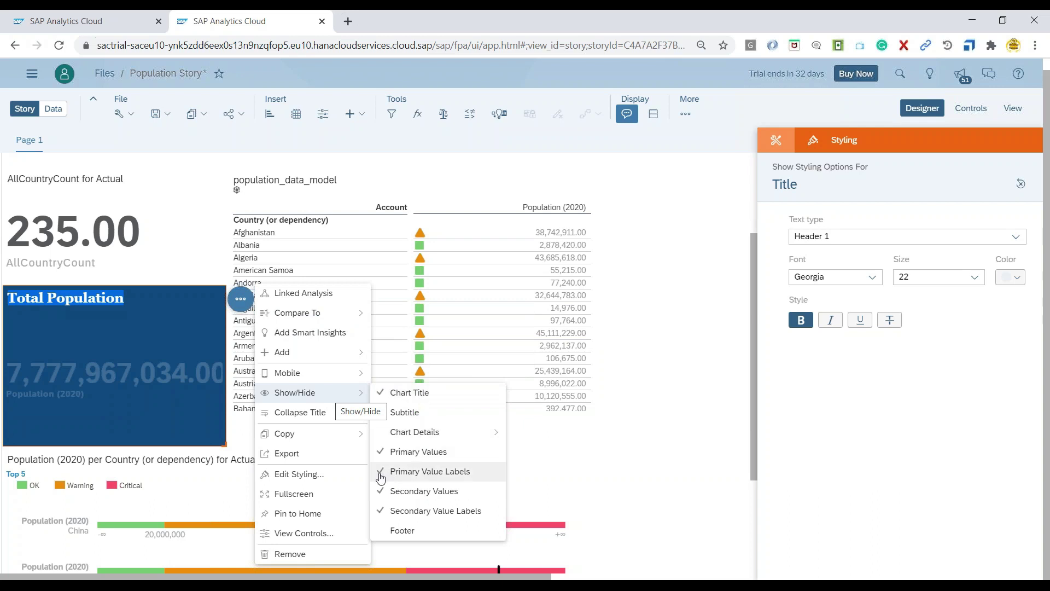
click(381, 495)
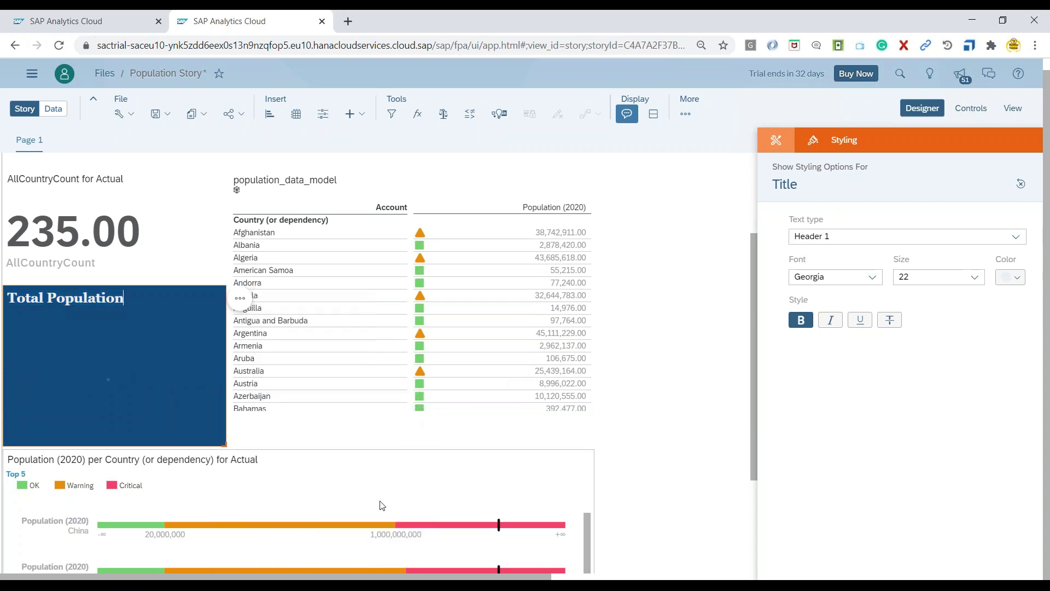
click(240, 298)
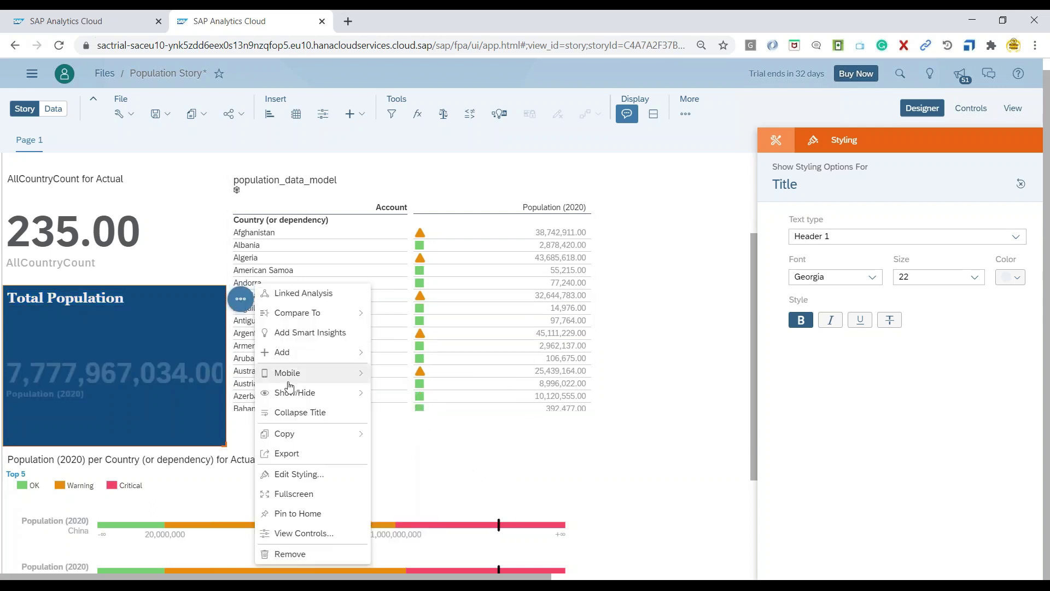
mouse_move(345, 392)
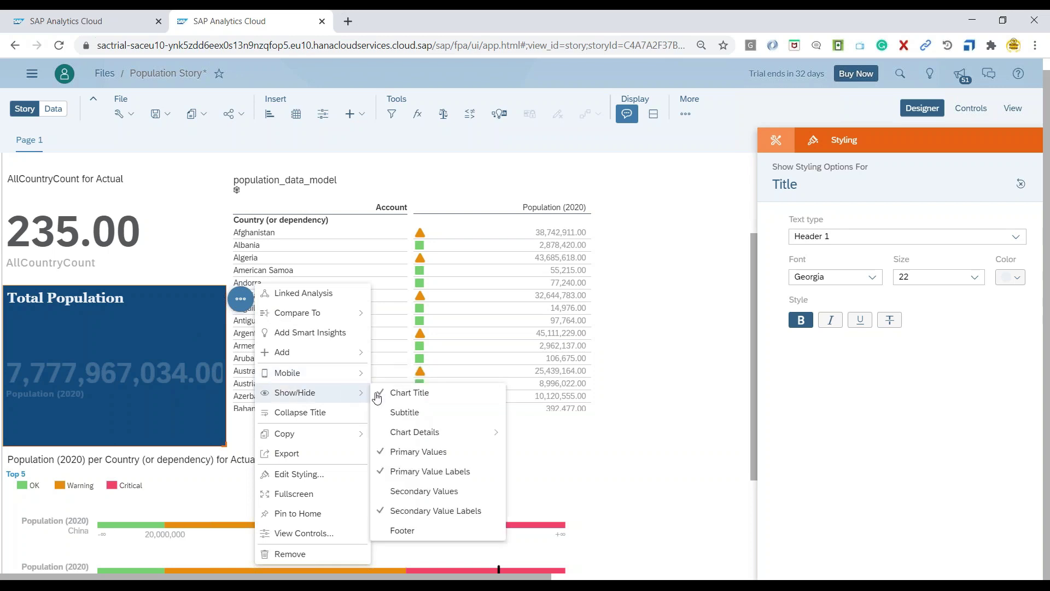
click(383, 512)
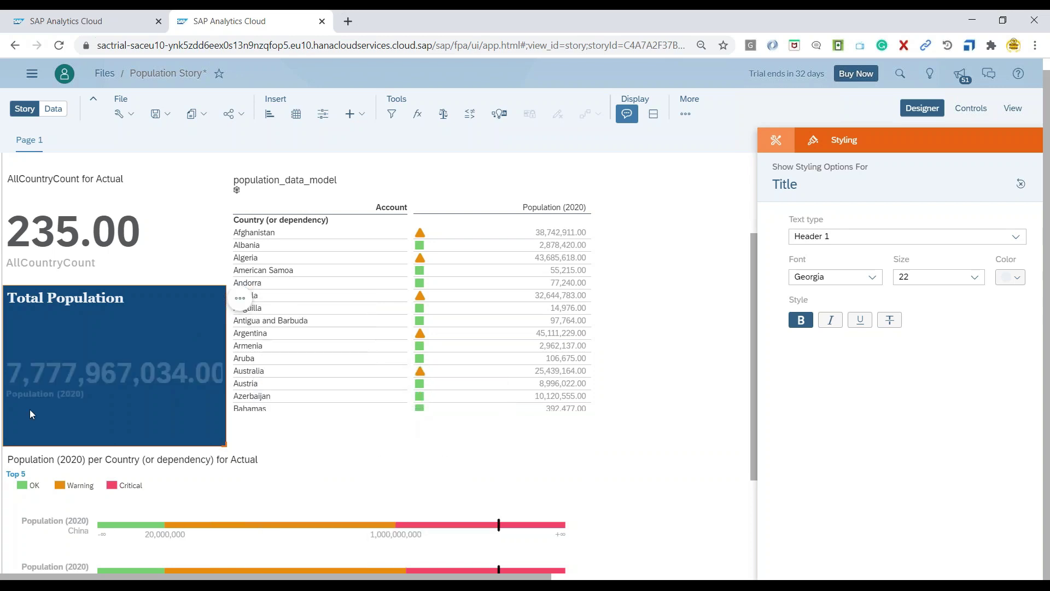
click(240, 300)
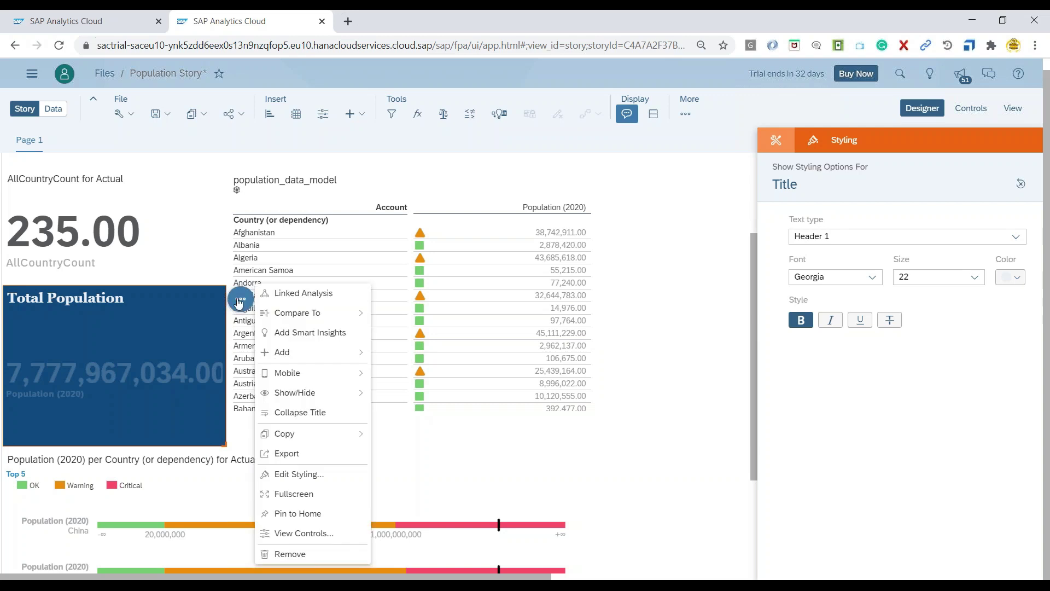
click(197, 443)
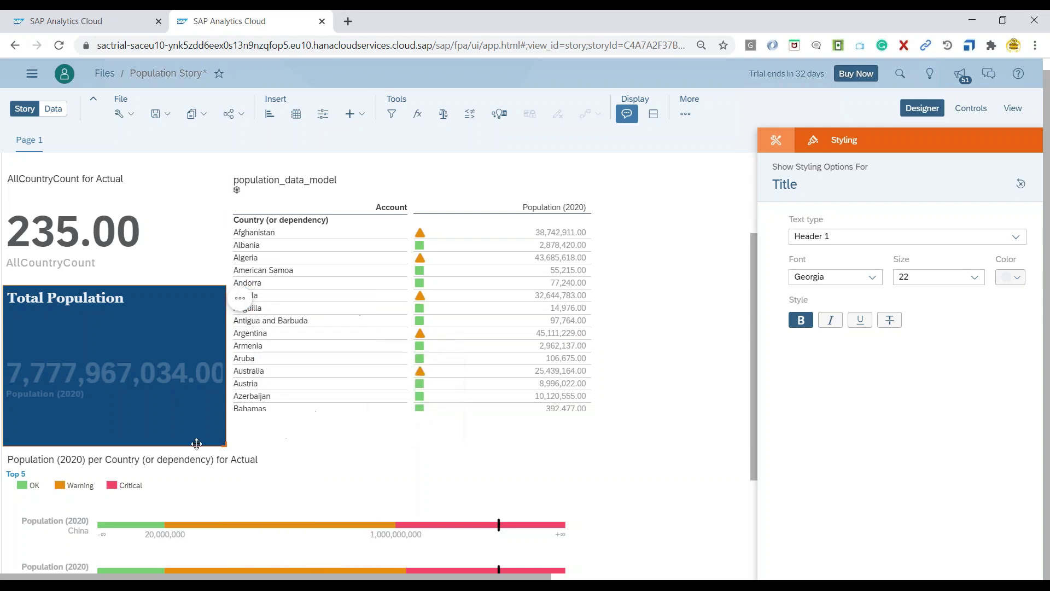
click(403, 435)
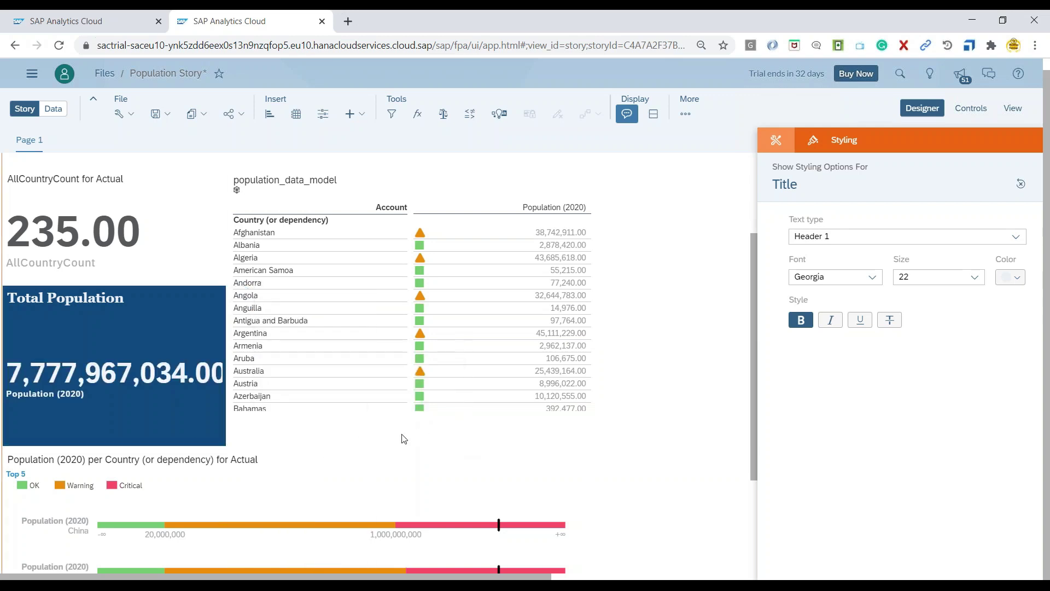
- Hide the Population (2020) primary value label under the number
click(235, 302)
click(240, 299)
mouse_move(305, 394)
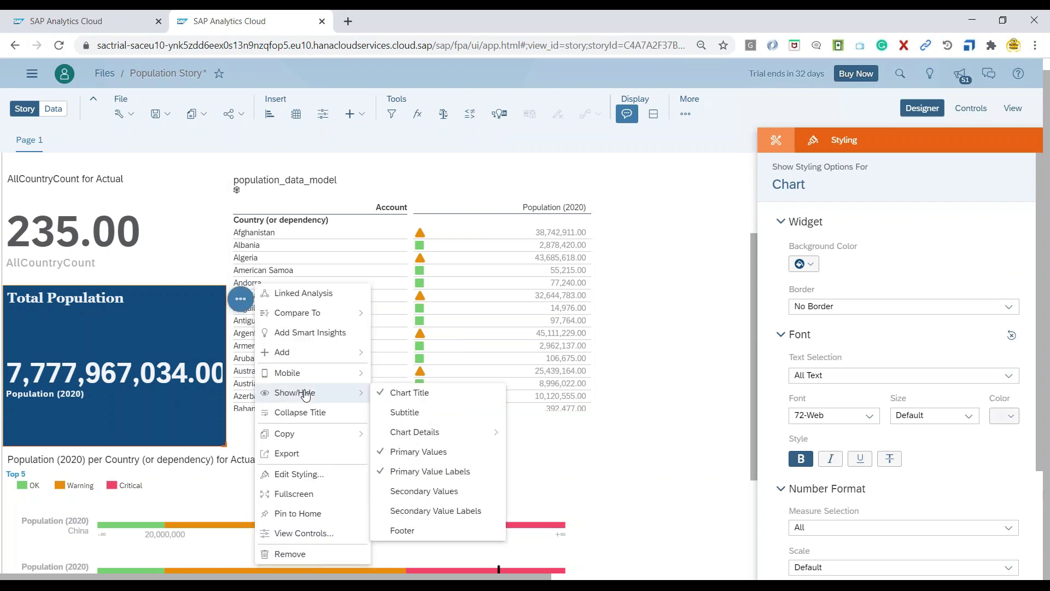
click(381, 475)
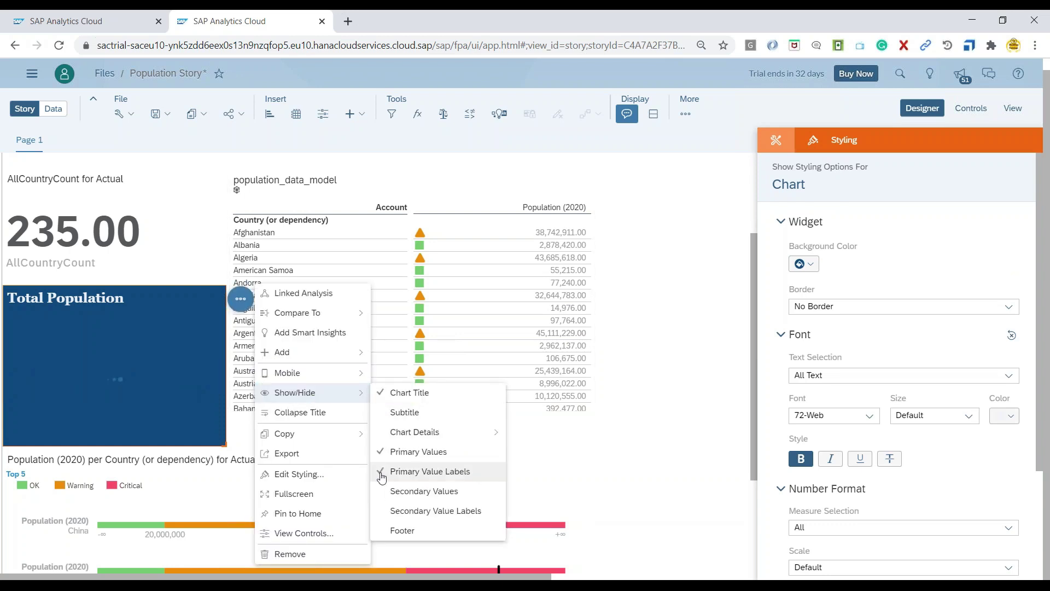
click(244, 434)
click(210, 429)
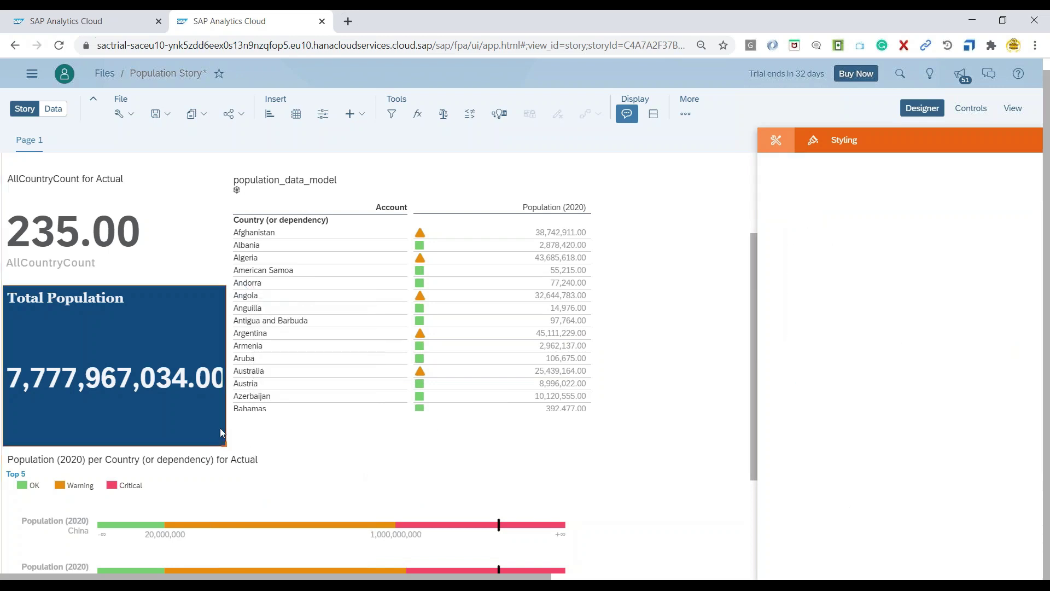
- Set the number format scale to Billion so the value shows 7.78 Billion
scroll(869, 323, down, 3)
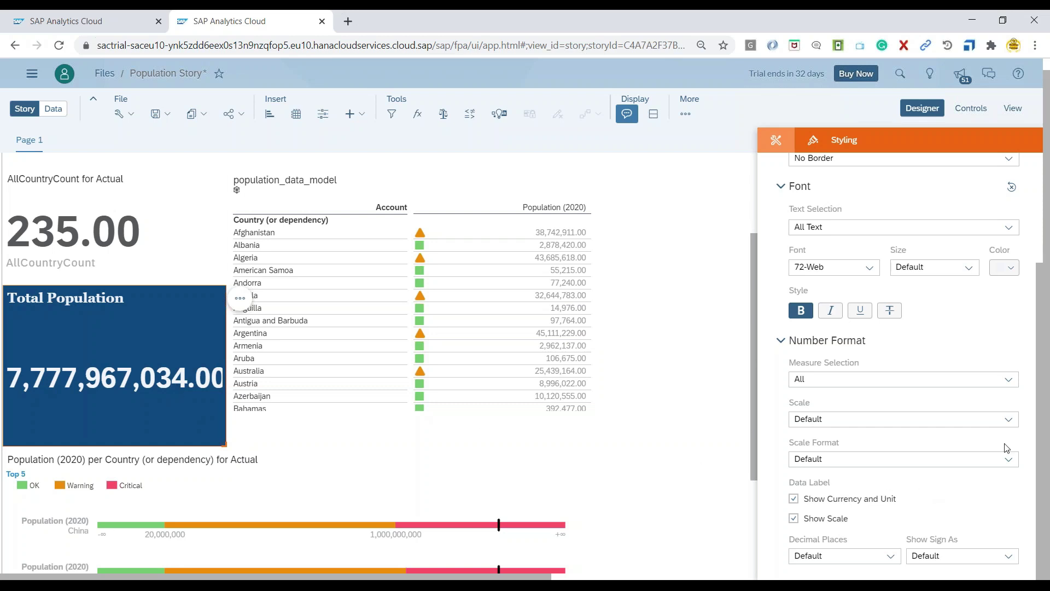
click(1009, 420)
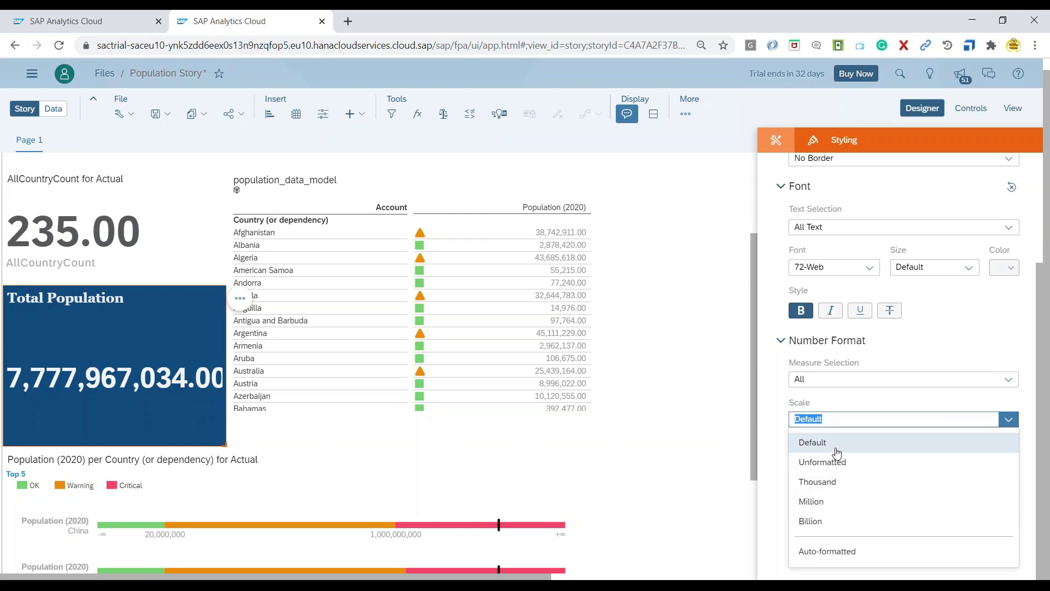
click(823, 522)
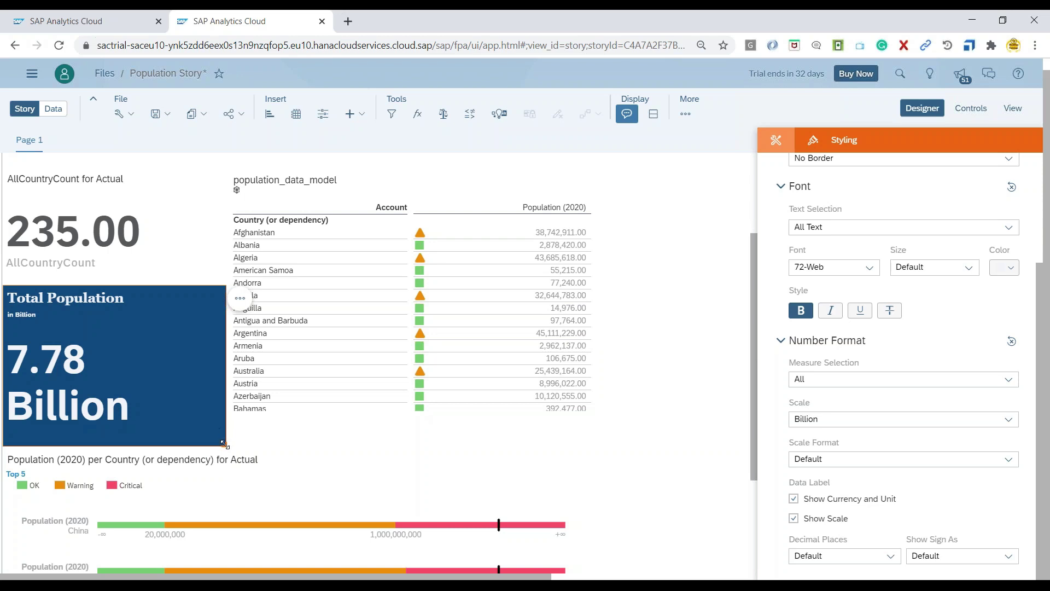
click(283, 449)
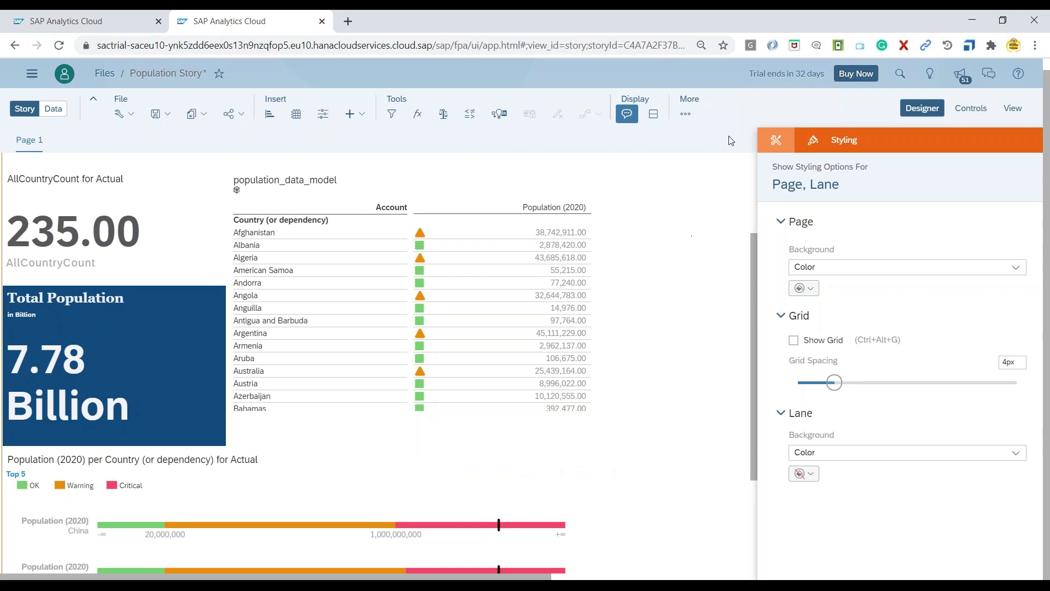